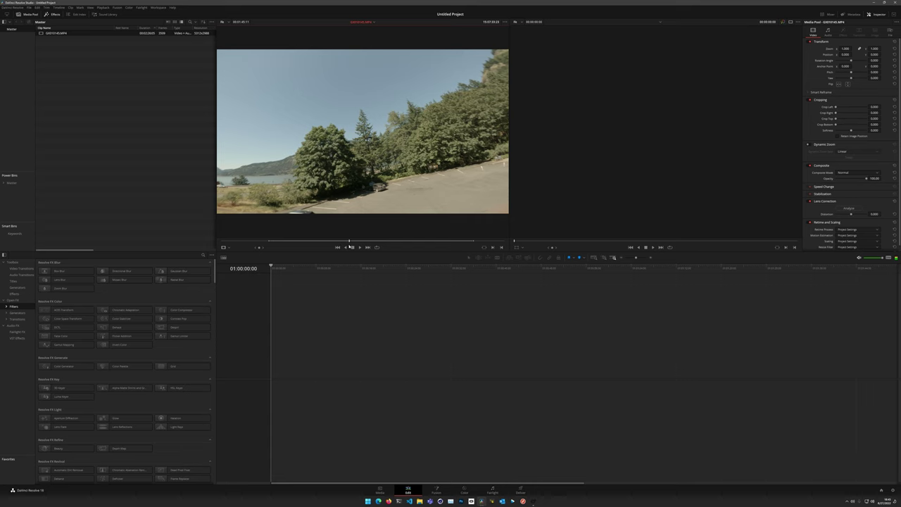
- Scrub through the GoPro source clip to review its exposure and colors across different moments of the flight
{"action": "left_click_drag", "start_coordinate": [343, 241], "coordinate": [336, 242]}
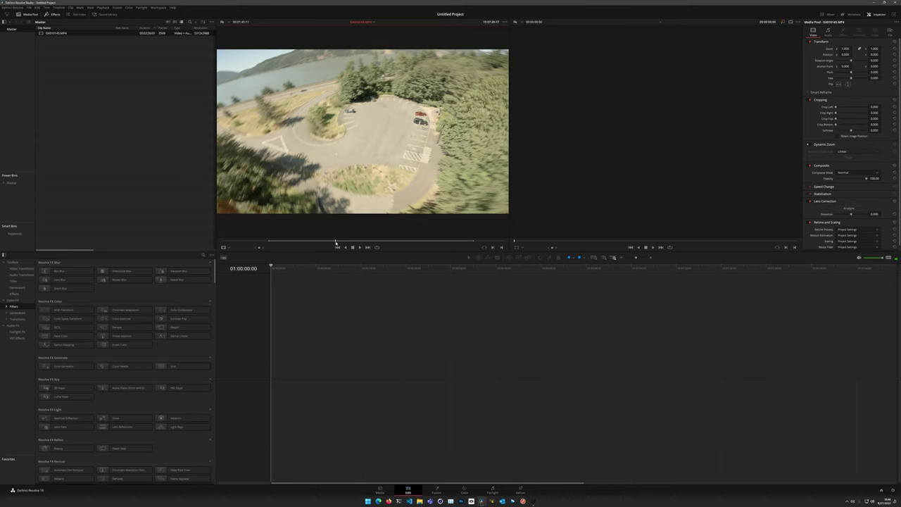
{"action": "left_click_drag", "start_coordinate": [338, 242], "coordinate": [332, 241]}
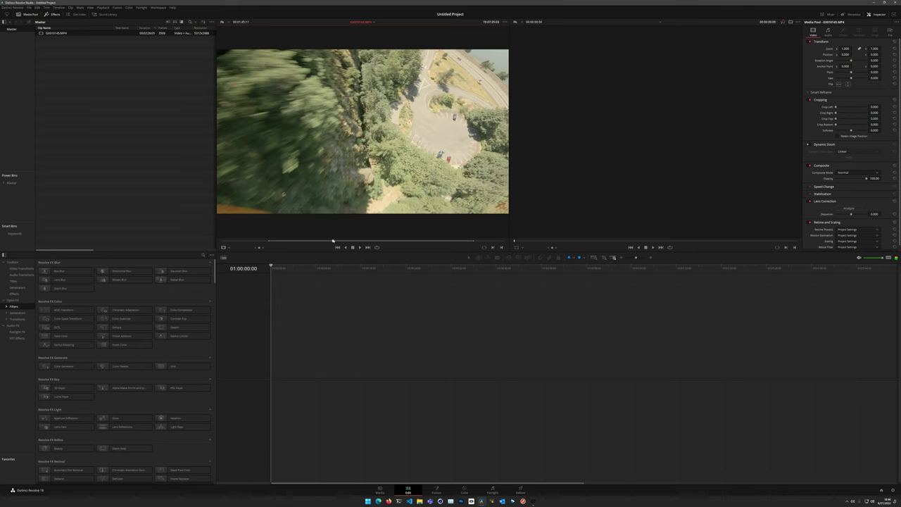
{"action": "left_click", "coordinate": [336, 241]}
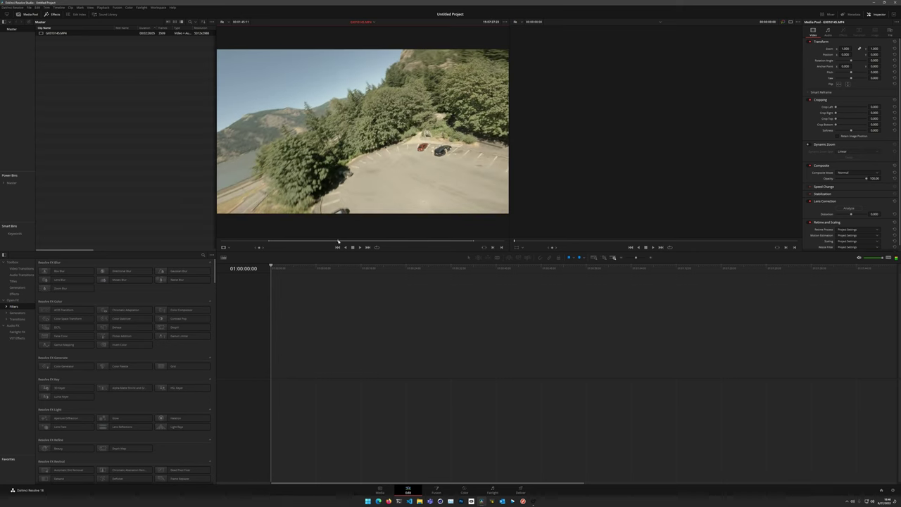
{"action": "right_click", "coordinate": [339, 241]}
{"action": "left_click", "coordinate": [342, 241]}
{"action": "left_click_drag", "start_coordinate": [342, 241], "coordinate": [348, 241]}
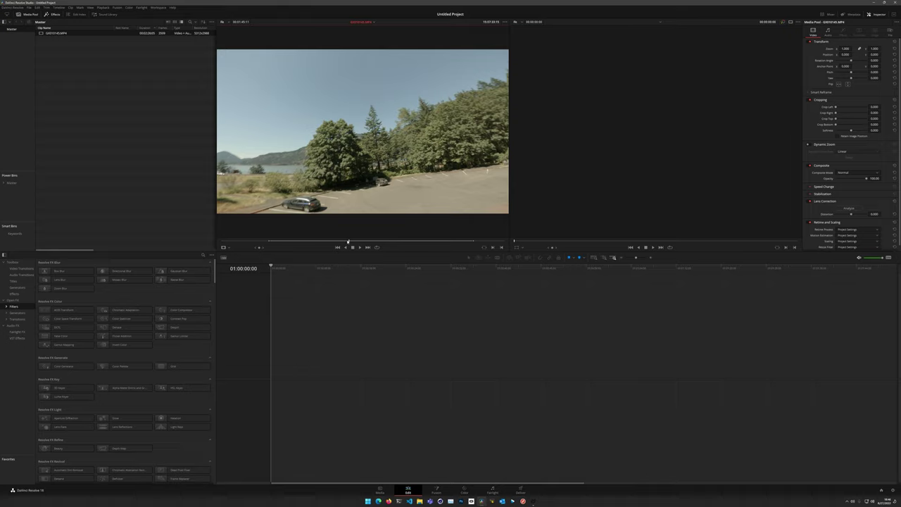
{"action": "left_click_drag", "start_coordinate": [349, 241], "coordinate": [371, 247]}
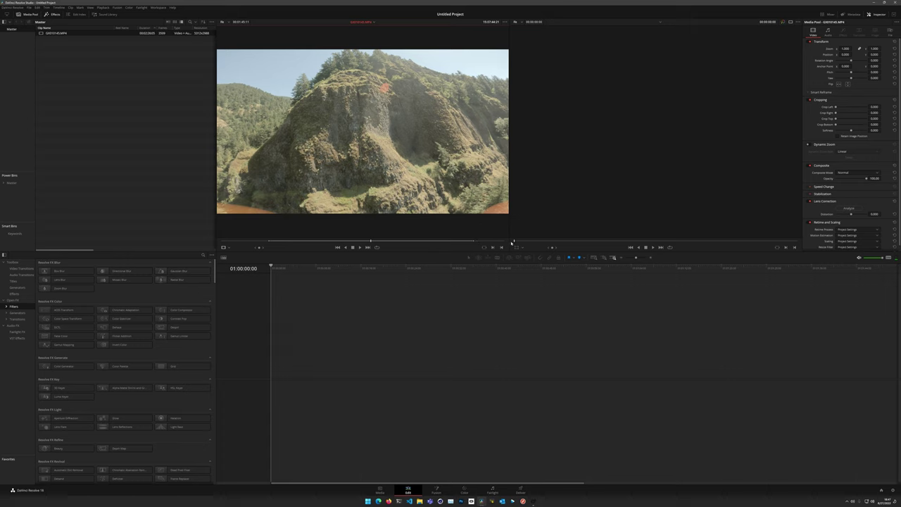
- Place the source clip at the start of a new timeline and open it for color grading
{"action": "left_click_drag", "start_coordinate": [348, 165], "coordinate": [274, 368]}
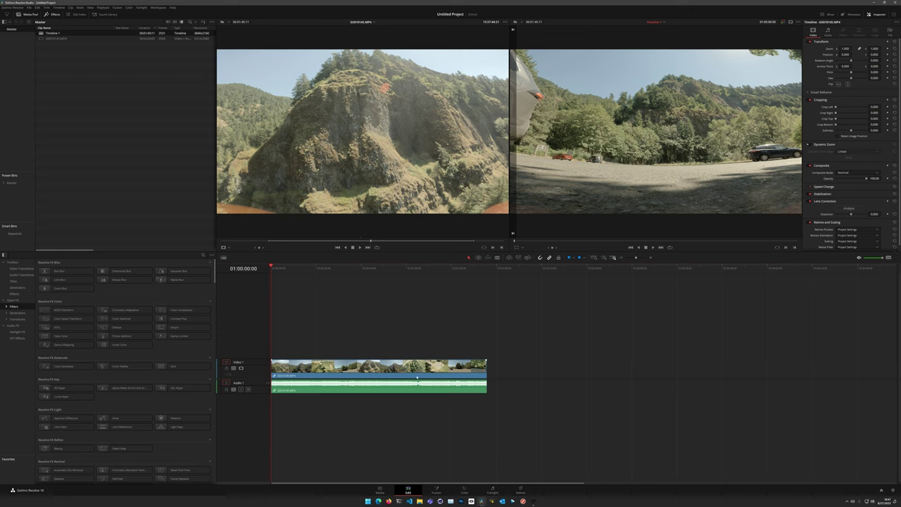
{"action": "left_click", "coordinate": [464, 489]}
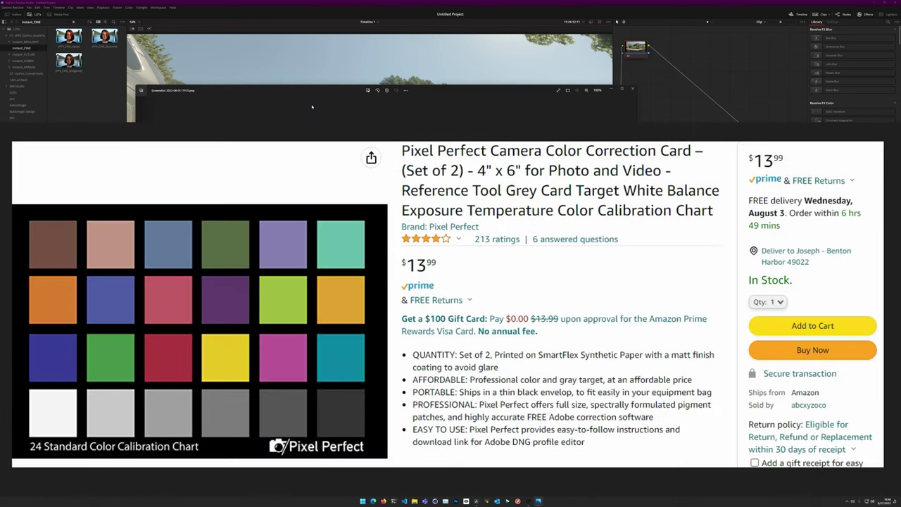
- Examine the 24-patch color calibration card in the product screenshot, then close the image
{"action": "left_click_drag", "start_coordinate": [325, 94], "coordinate": [334, 90]}
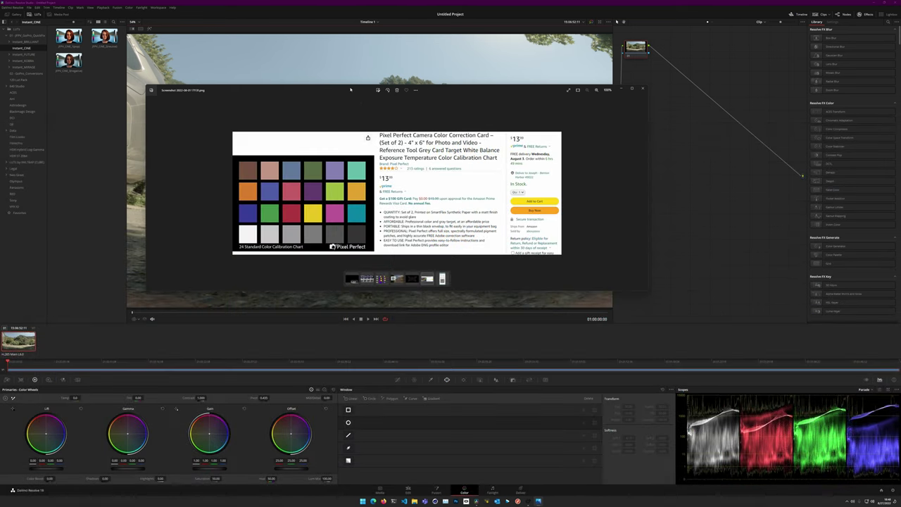
{"action": "left_click_drag", "start_coordinate": [351, 89], "coordinate": [423, 161]}
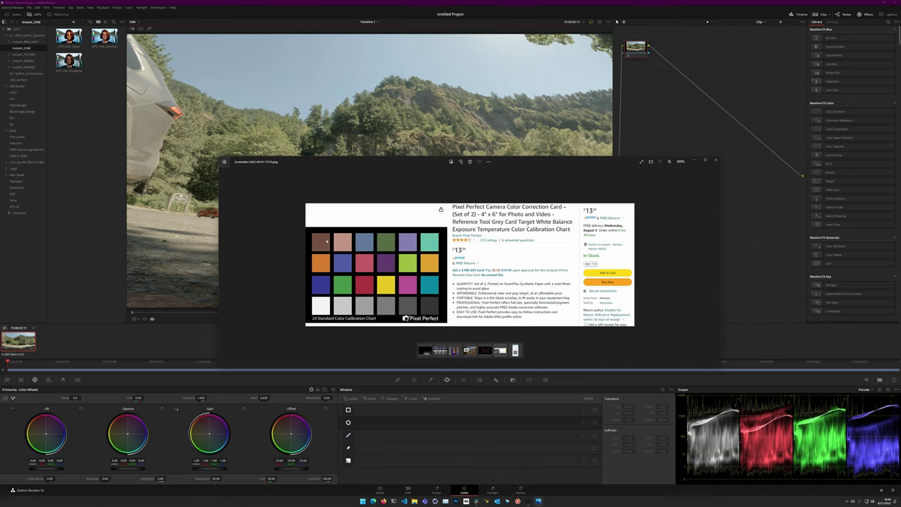
{"action": "left_click_drag", "start_coordinate": [379, 163], "coordinate": [348, 125]}
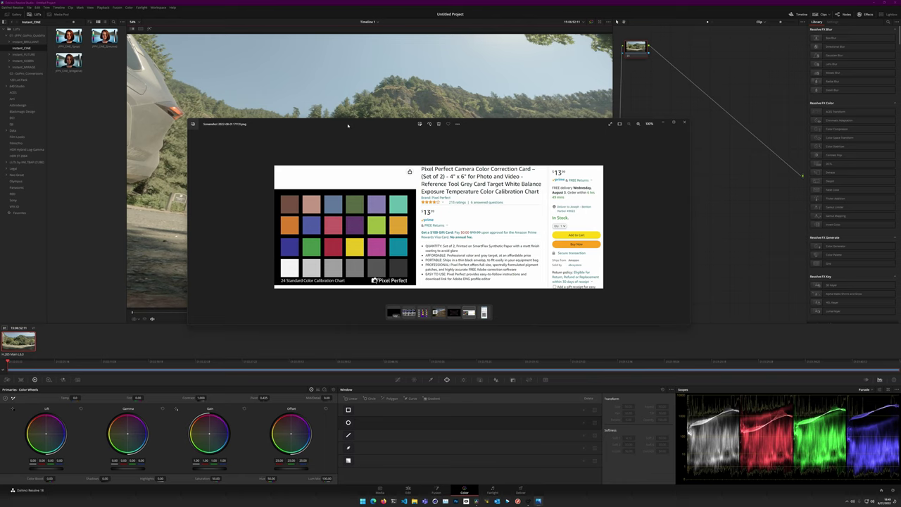
{"action": "left_click_drag", "start_coordinate": [348, 126], "coordinate": [368, 166]}
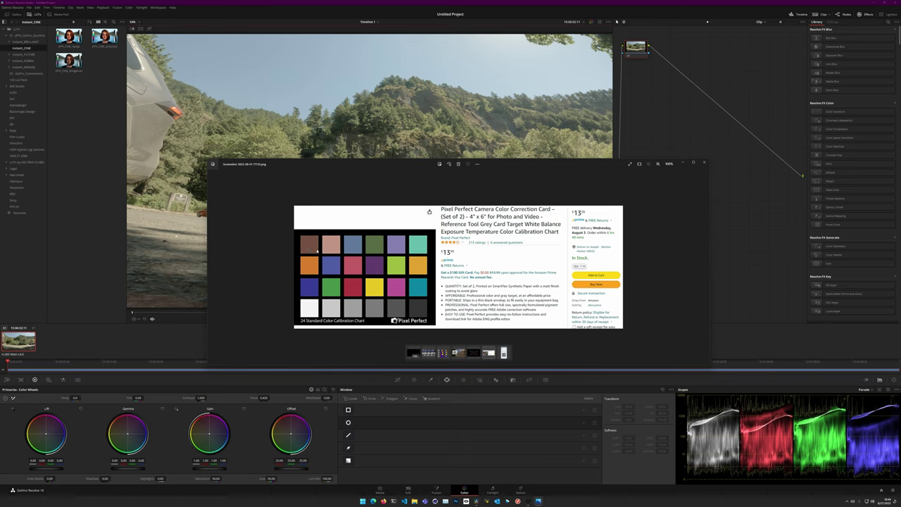
{"action": "left_click_drag", "start_coordinate": [366, 168], "coordinate": [404, 151]}
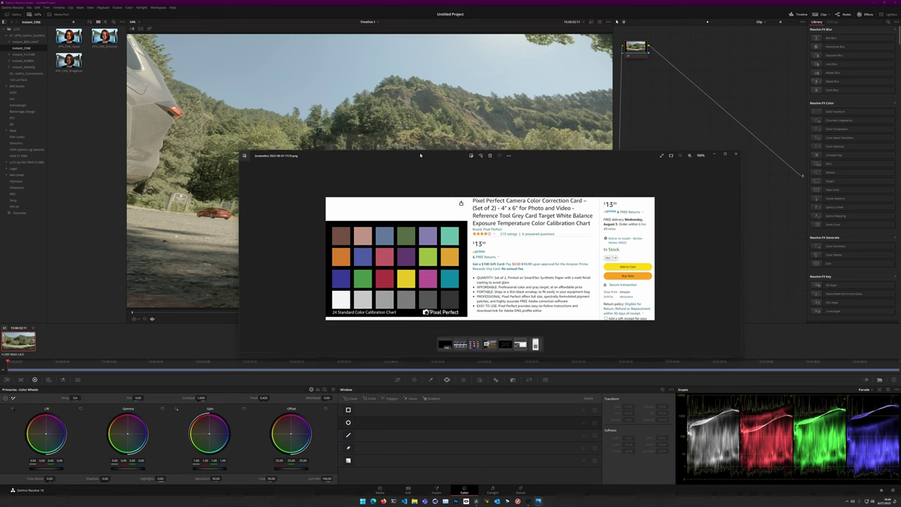
{"action": "left_click_drag", "start_coordinate": [423, 152], "coordinate": [397, 148]}
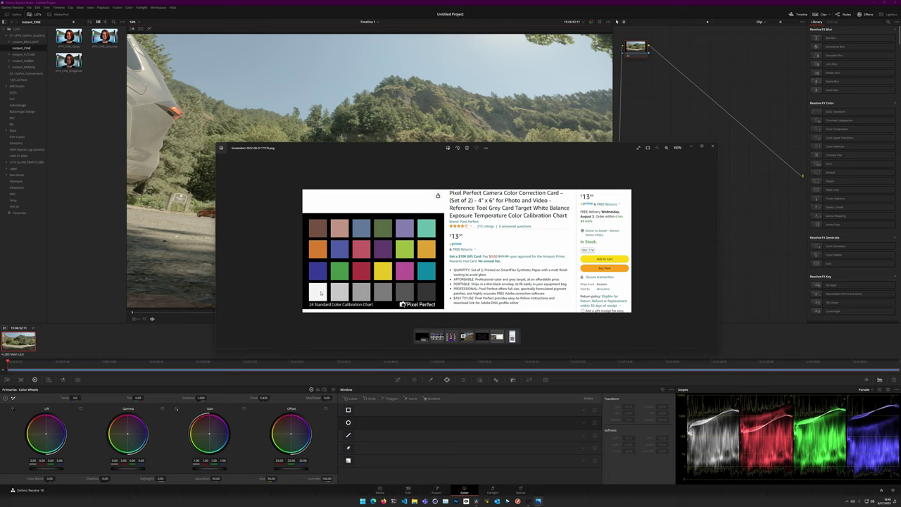
{"action": "left_click", "coordinate": [713, 145]}
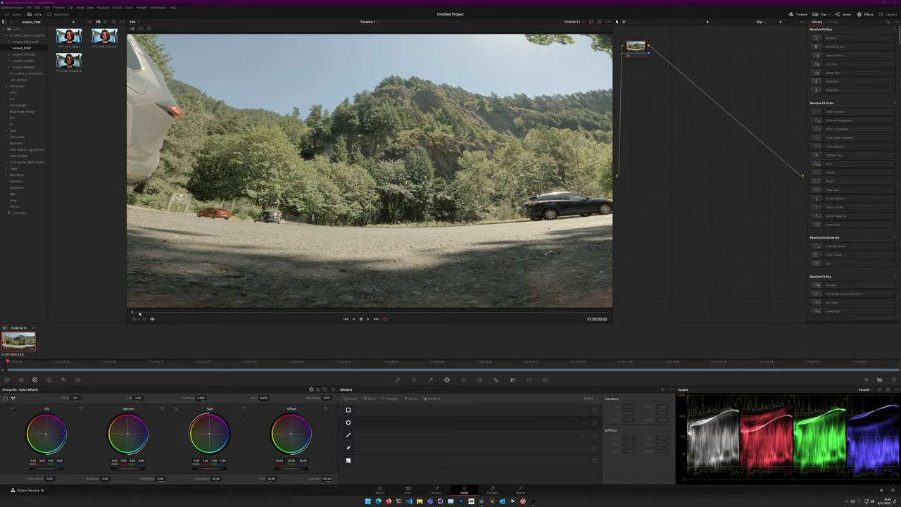
- White-balance the clip by sampling the white truck on the highway at 01:00:27:20, then fit the frame back in the viewer
{"action": "left_click_drag", "start_coordinate": [139, 312], "coordinate": [258, 314]}
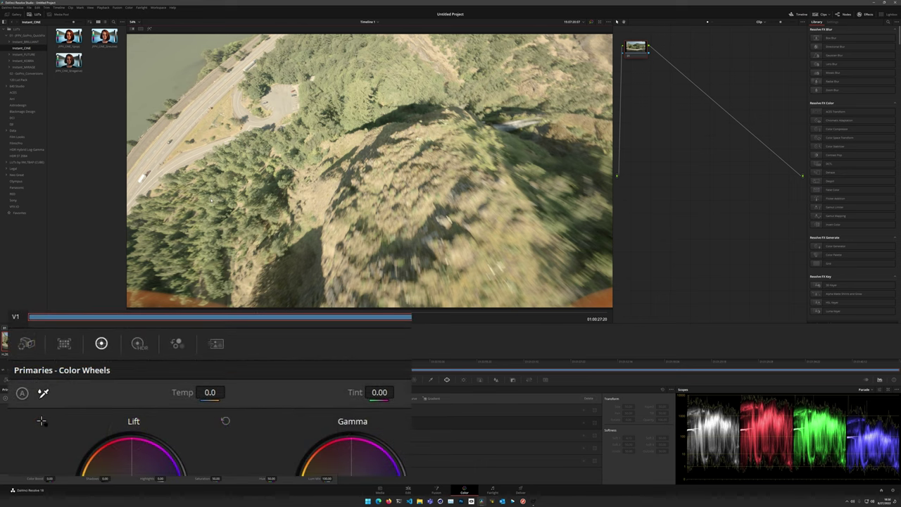
{"action": "scroll", "coordinate": [370, 168], "scroll_direction": "up", "scroll_amount": 8}
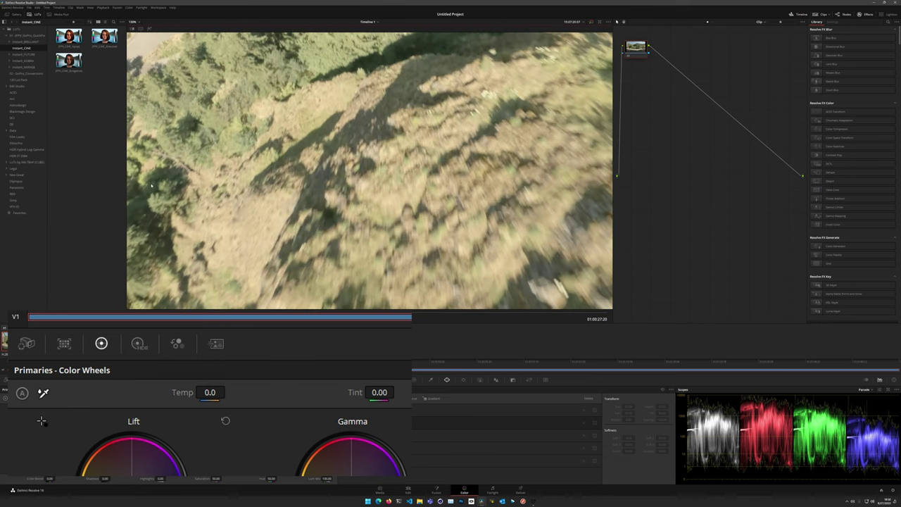
{"action": "scroll", "coordinate": [211, 179], "scroll_direction": "up", "scroll_amount": 3}
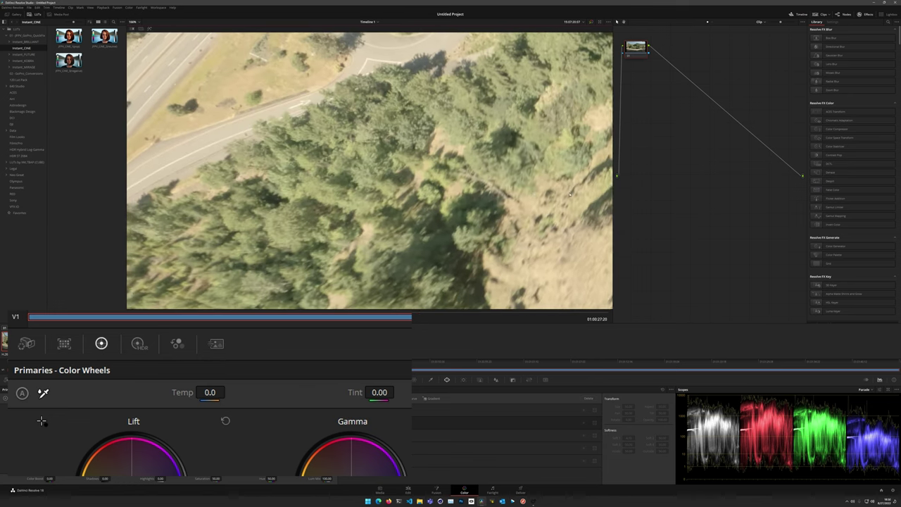
{"action": "left_click_drag", "start_coordinate": [247, 179], "coordinate": [455, 139]}
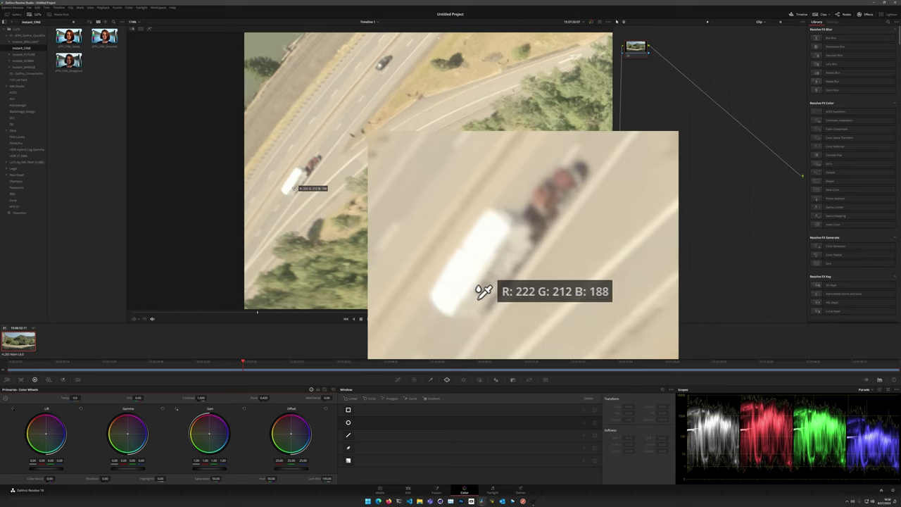
{"action": "left_click", "coordinate": [295, 188]}
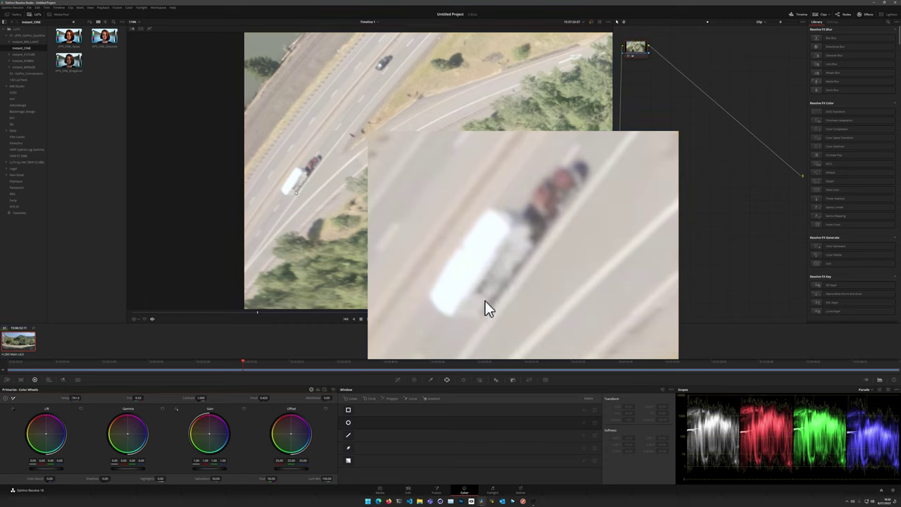
{"action": "left_click", "coordinate": [139, 23]}
{"action": "left_click", "coordinate": [138, 29]}
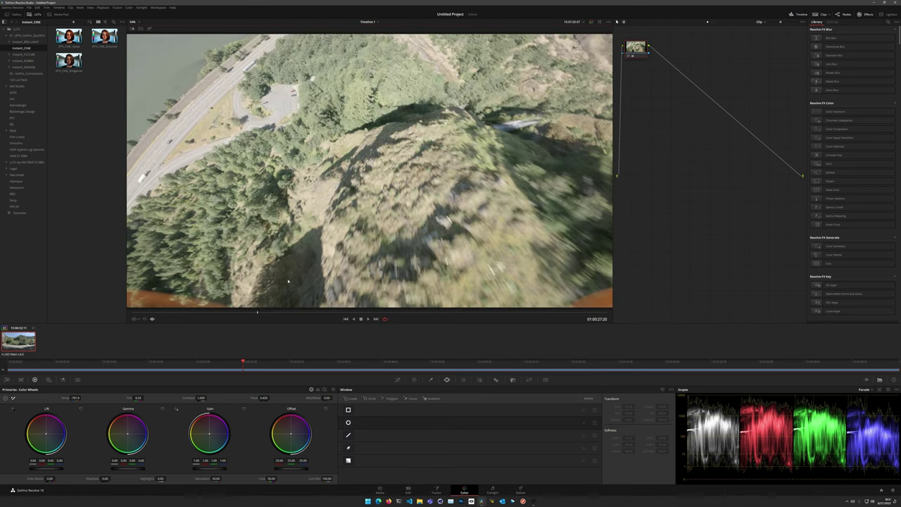
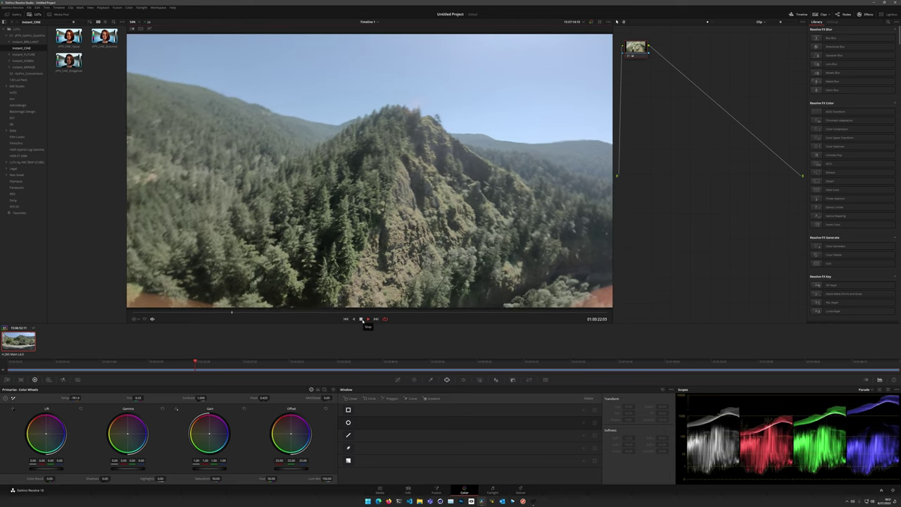
- Set the clip's Shadows to 100, Pivot to 1.000 and Contrast to 1.540
{"action": "left_click", "coordinate": [361, 319]}
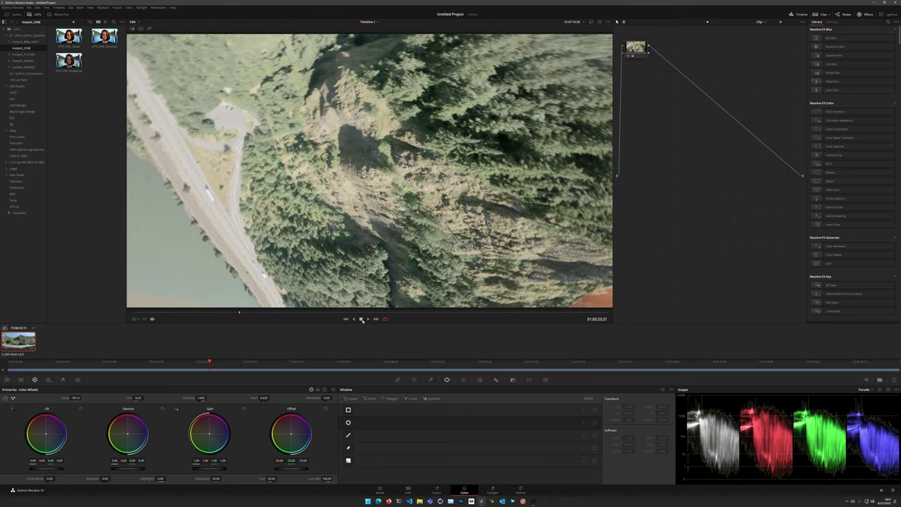
{"action": "left_click_drag", "start_coordinate": [241, 314], "coordinate": [488, 302]}
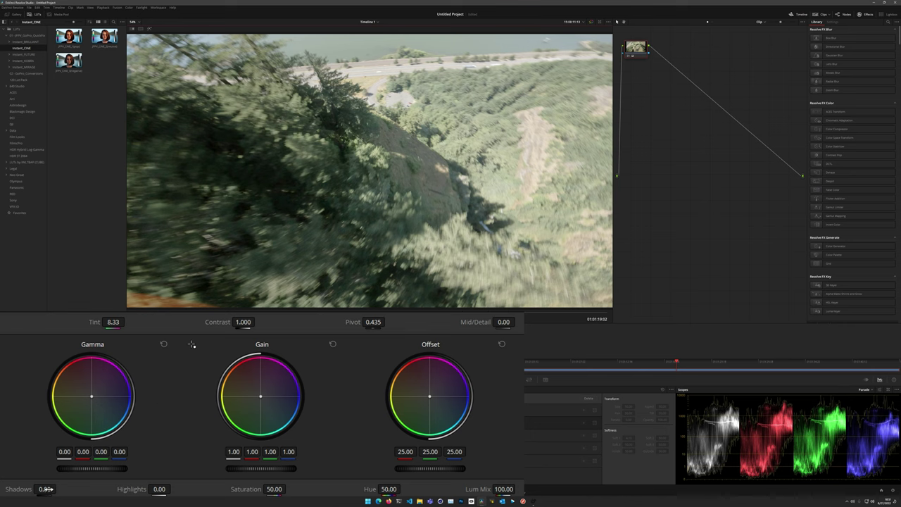
{"action": "left_click_drag", "start_coordinate": [44, 488], "coordinate": [112, 488]}
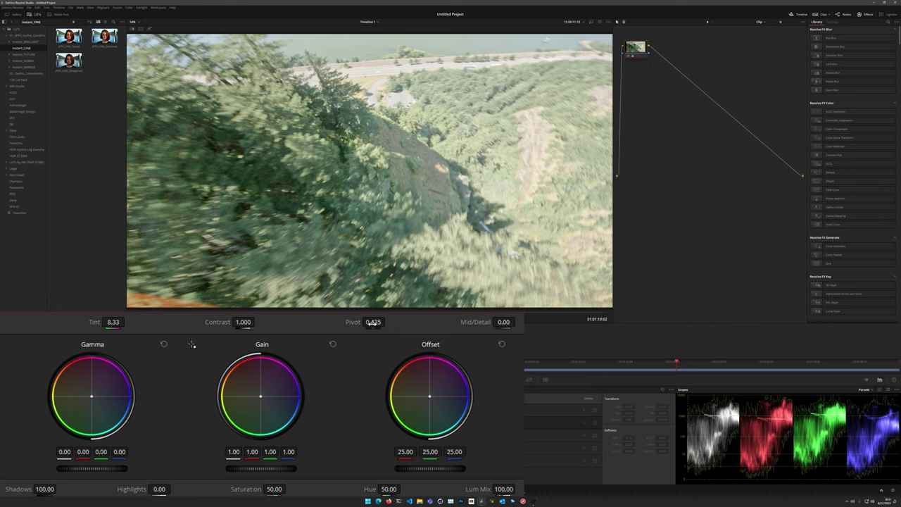
{"action": "left_click_drag", "start_coordinate": [349, 321], "coordinate": [444, 321]}
{"action": "left_click_drag", "start_coordinate": [243, 322], "coordinate": [257, 322]}
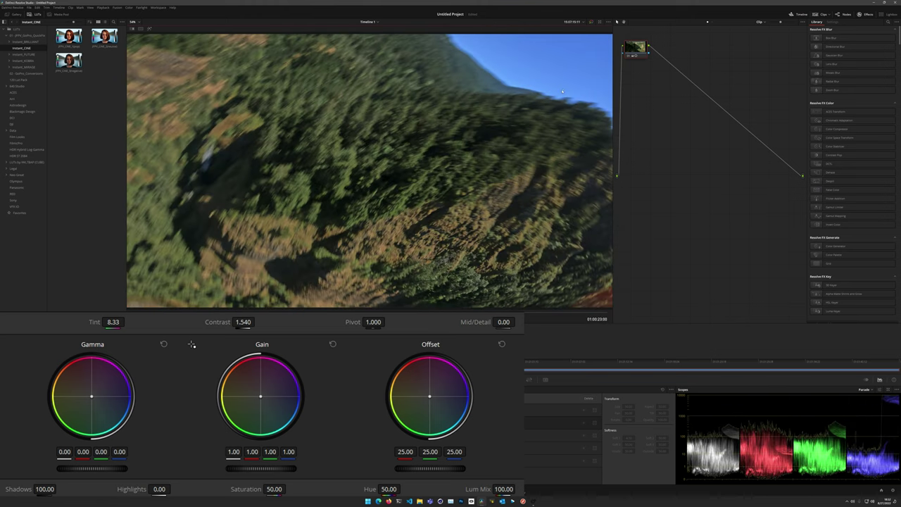
- Compare the footage before and after the correction by toggling the grade node off and on
{"action": "left_click", "coordinate": [628, 57]}
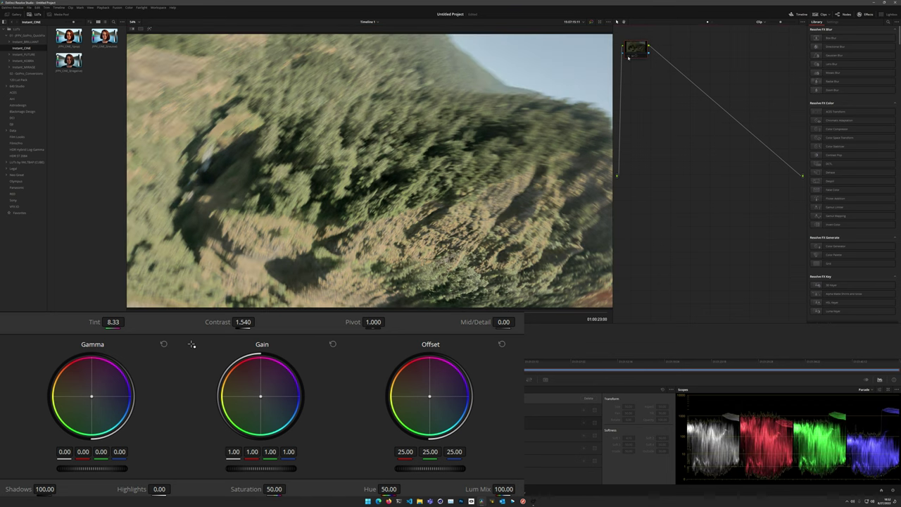
{"action": "left_click", "coordinate": [628, 57]}
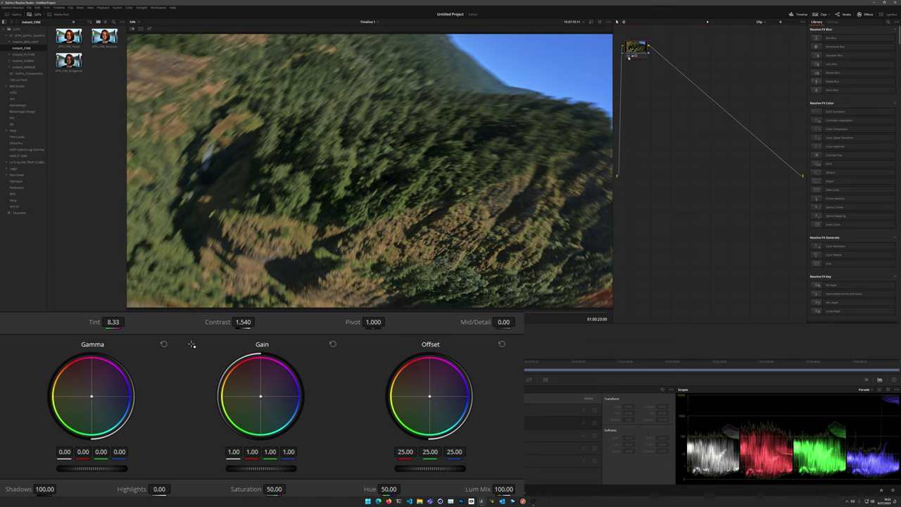
{"action": "left_click", "coordinate": [629, 57]}
{"action": "left_click", "coordinate": [628, 57]}
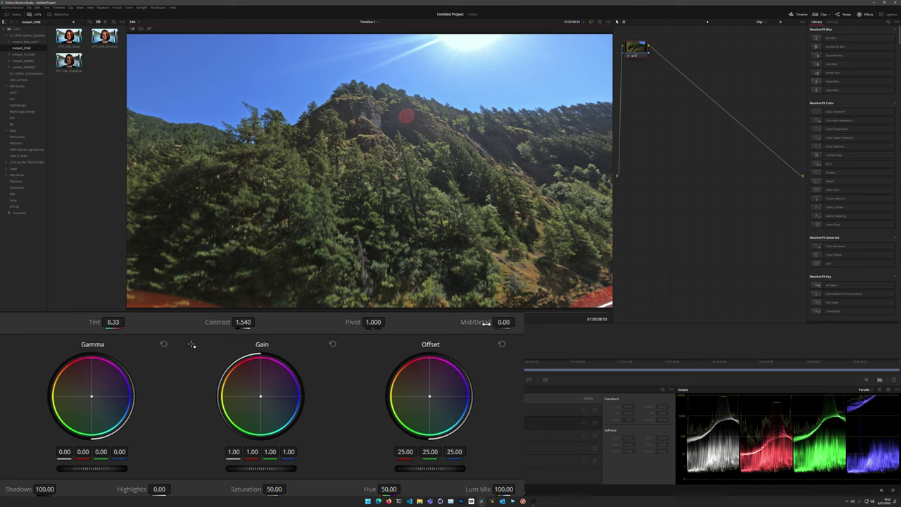
- Set Mid/Detail to 66 and review the mountain footage in playback
{"action": "left_click_drag", "start_coordinate": [502, 321], "coordinate": [518, 322]}
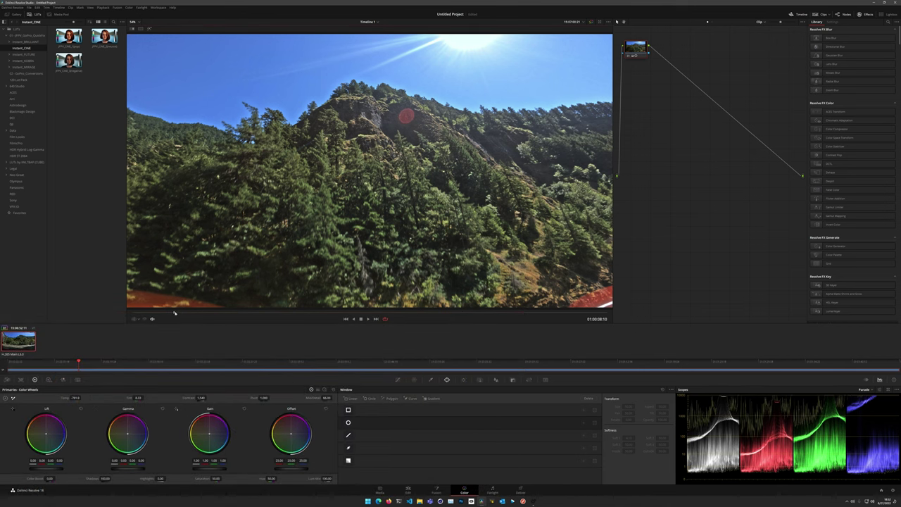
{"action": "left_click_drag", "start_coordinate": [175, 312], "coordinate": [226, 312]}
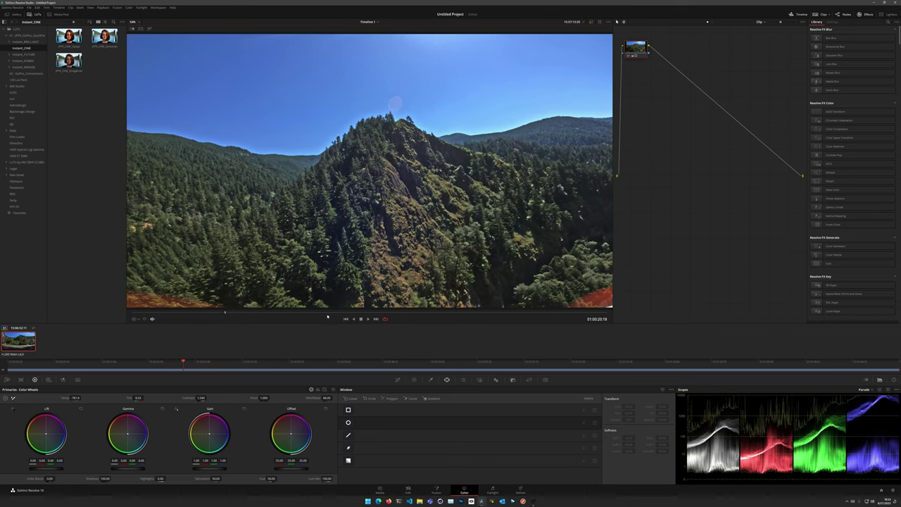
{"action": "left_click", "coordinate": [368, 319]}
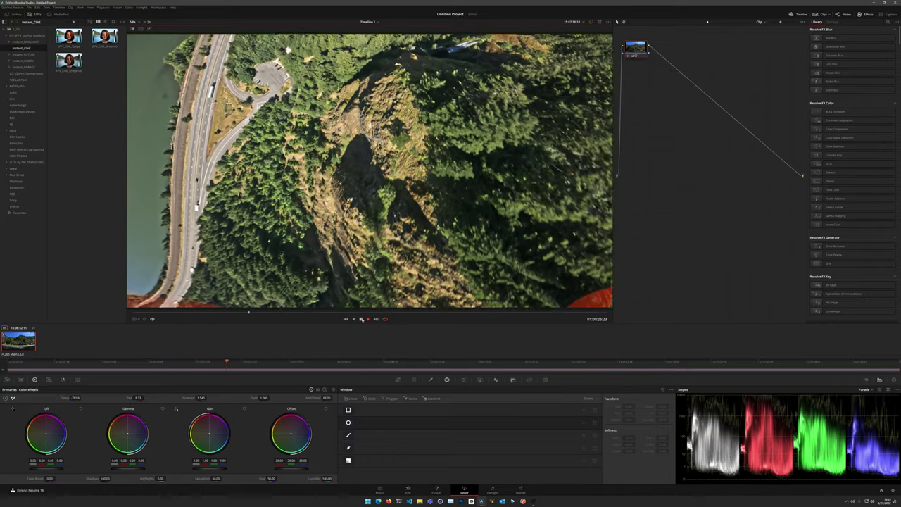
{"action": "left_click", "coordinate": [361, 319]}
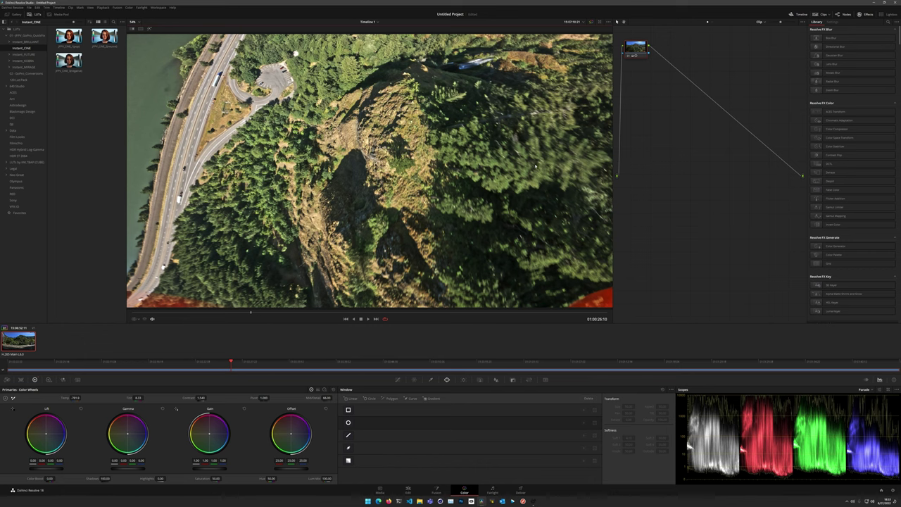
{"action": "left_click_drag", "start_coordinate": [250, 313], "coordinate": [230, 309]}
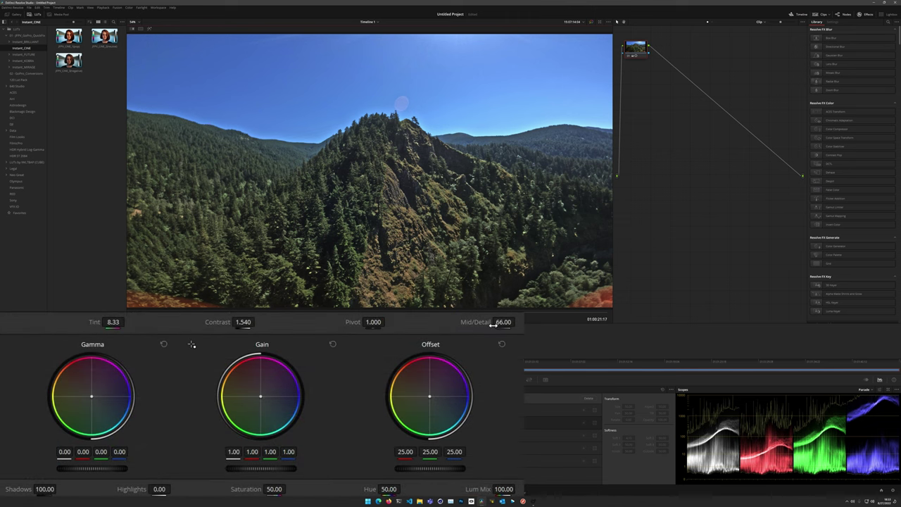
- Test Mid/Detail at 100 and at lower values including 59.50, and finally reset it to 0
{"action": "left_click_drag", "start_coordinate": [498, 322], "coordinate": [535, 322]}
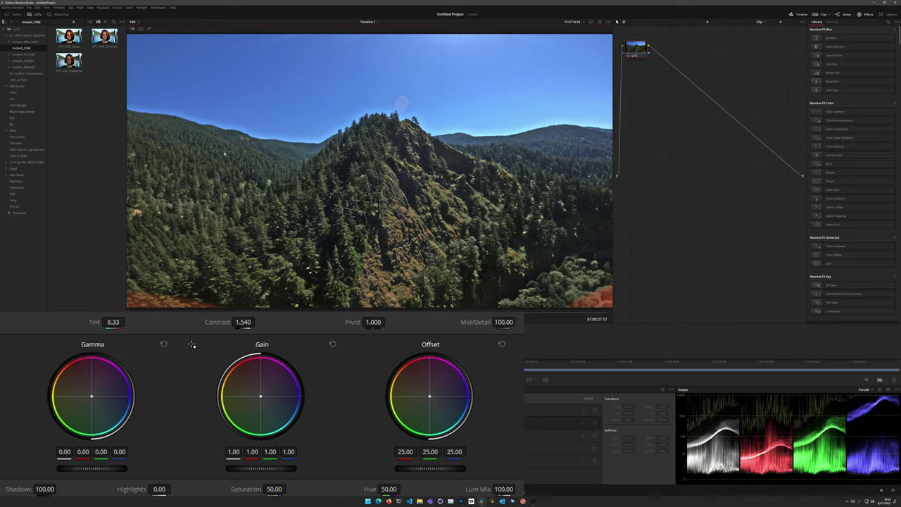
{"action": "left_click_drag", "start_coordinate": [501, 321], "coordinate": [458, 321]}
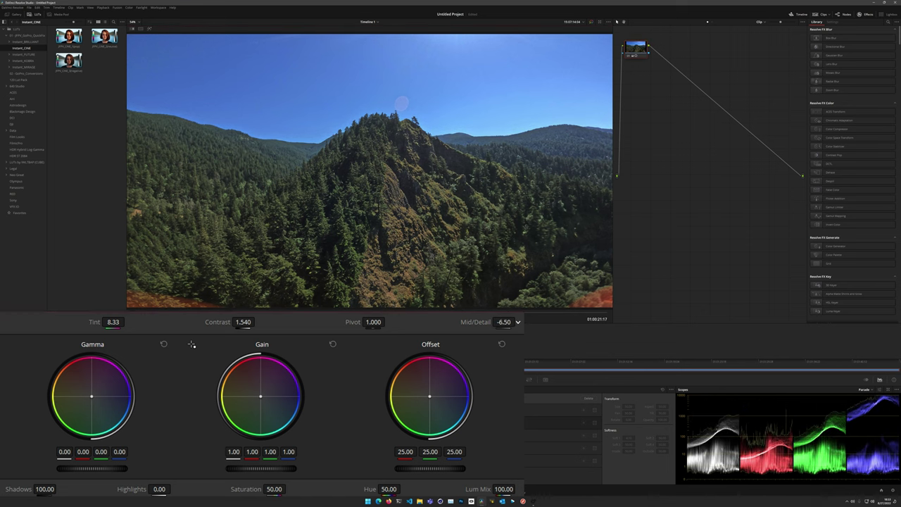
{"action": "left_click_drag", "start_coordinate": [518, 321], "coordinate": [503, 322]}
{"action": "left_click_drag", "start_coordinate": [504, 322], "coordinate": [480, 322]}
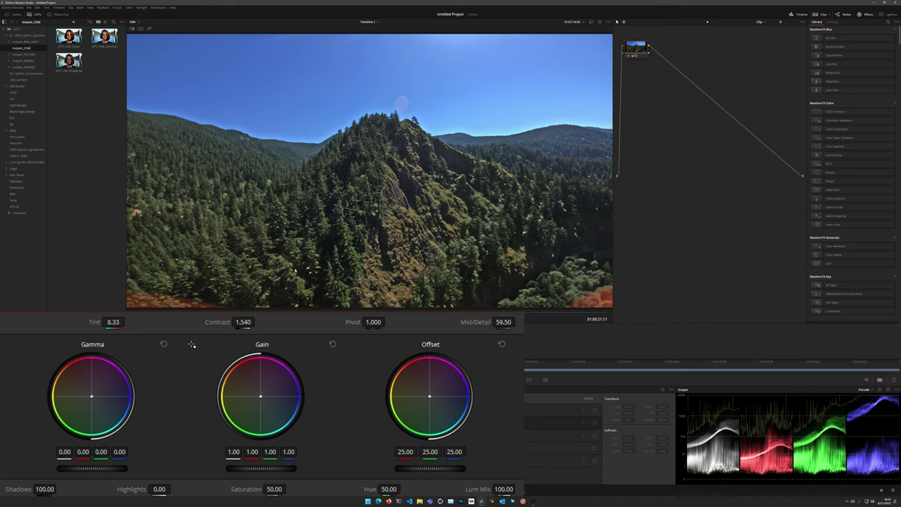
{"action": "double_click", "coordinate": [471, 321]}
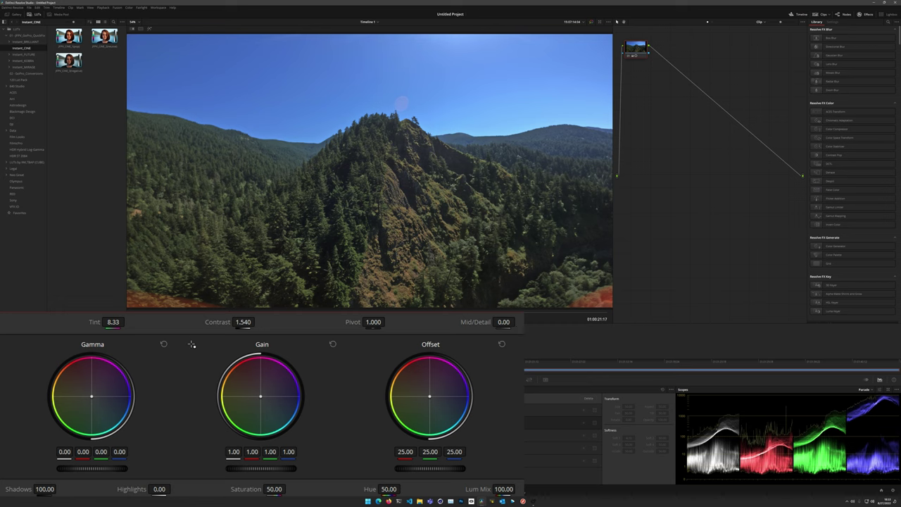
- Lower the clip's Shadows to 47.50 and Contrast to 1.328
{"action": "left_click_drag", "start_coordinate": [43, 489], "coordinate": [8, 490]}
{"action": "left_click_drag", "start_coordinate": [243, 322], "coordinate": [238, 321]}
{"action": "left_click_drag", "start_coordinate": [192, 345], "coordinate": [192, 344]}
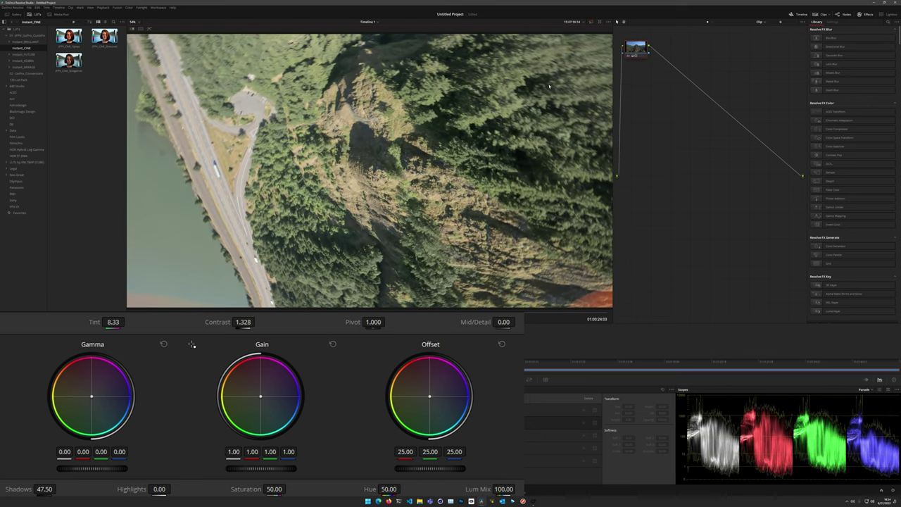
- Compare the highway footage with the grade node off and on, and review the softer grade in playback
{"action": "key", "text": "shift+d"}
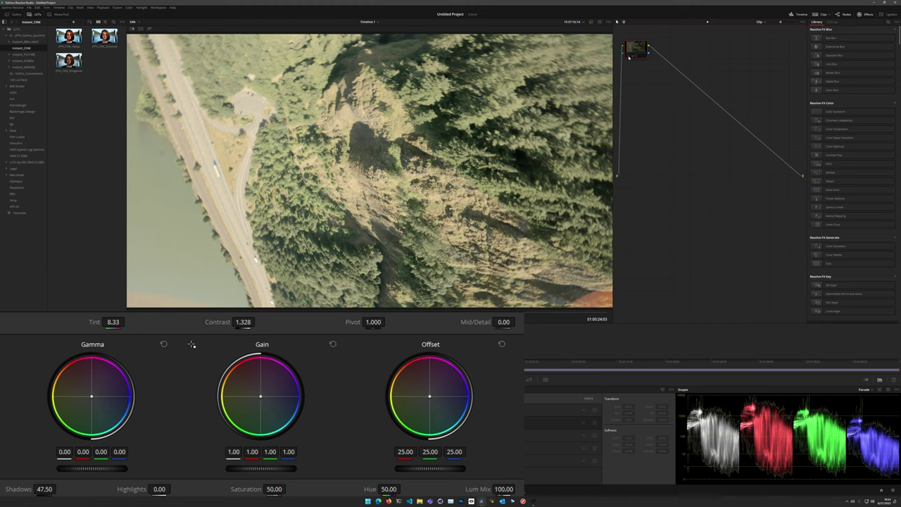
{"action": "key", "text": "shift+d"}
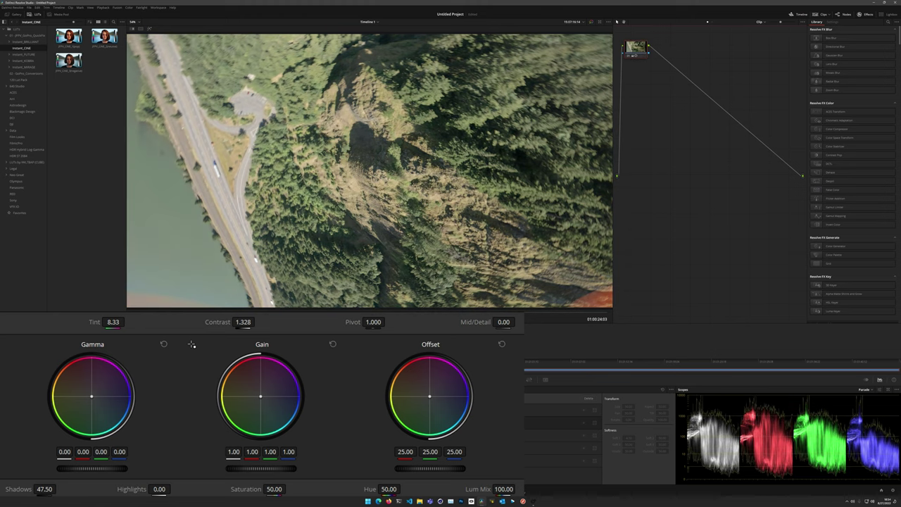
{"action": "key", "text": "space"}
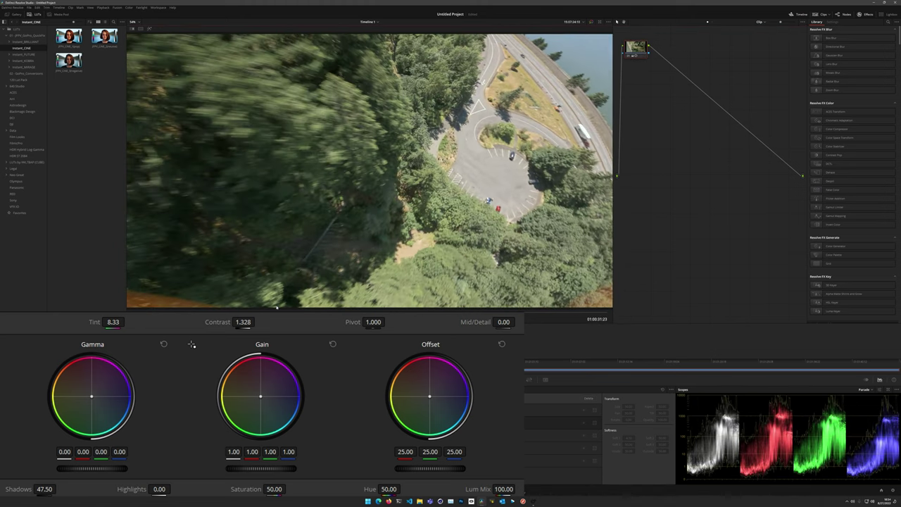
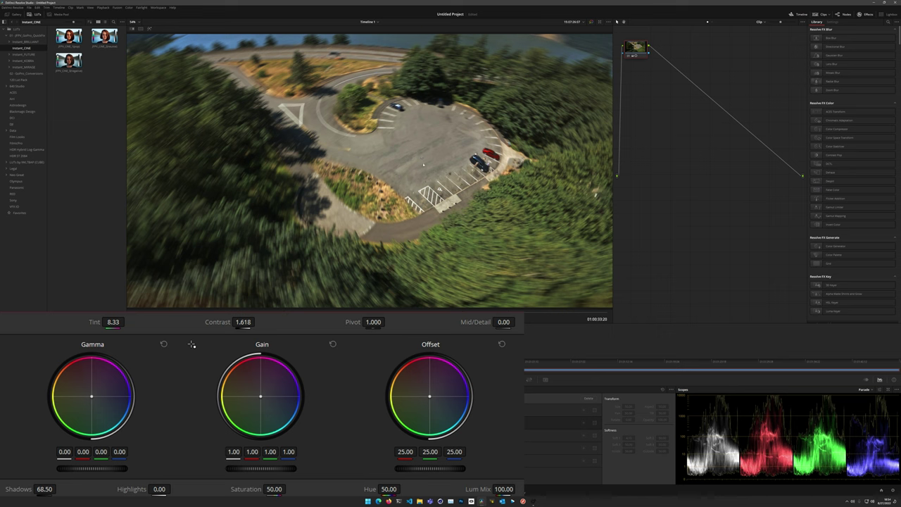
- Try a flat Contrast of 1.058 on the parking-lot footage, and set Contrast to 1.544 and Shadows to 100
{"action": "left_click_drag", "start_coordinate": [245, 321], "coordinate": [191, 345]}
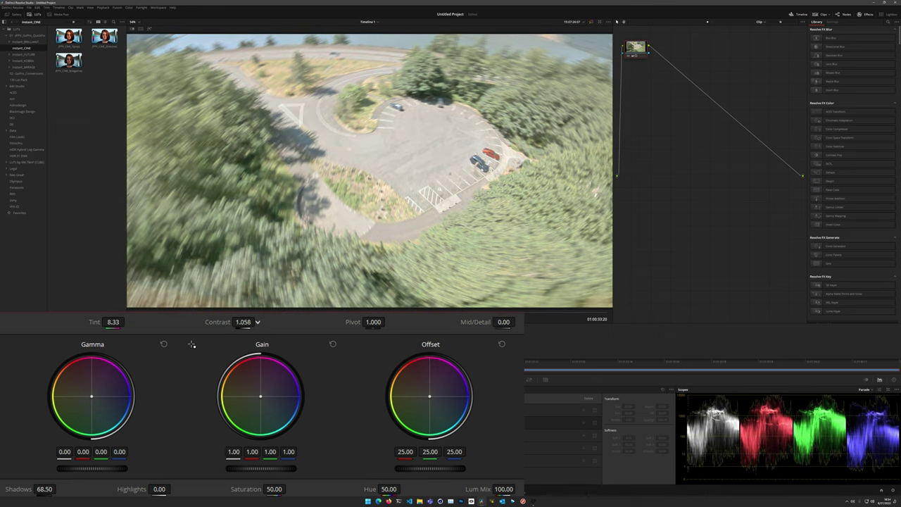
{"action": "left_click_drag", "start_coordinate": [243, 321], "coordinate": [331, 322]}
{"action": "left_click_drag", "start_coordinate": [36, 489], "coordinate": [60, 489]}
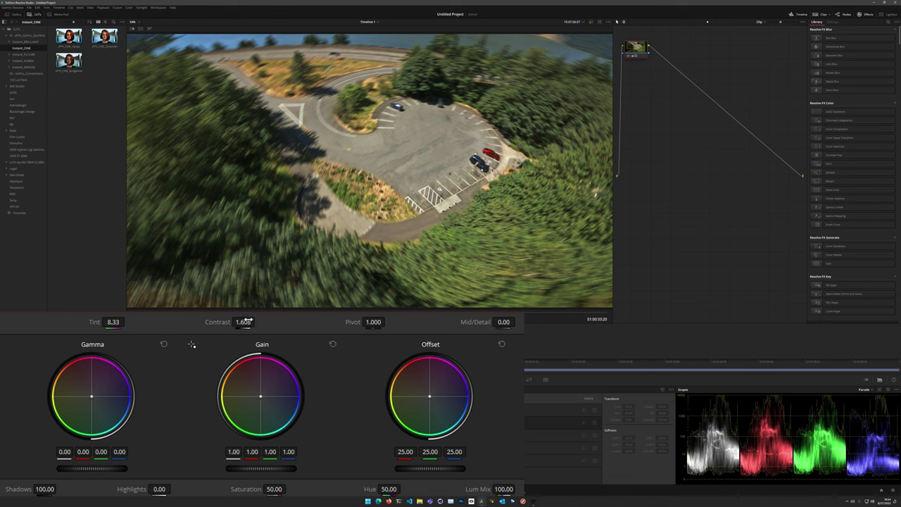
{"action": "left_click_drag", "start_coordinate": [191, 344], "coordinate": [192, 344]}
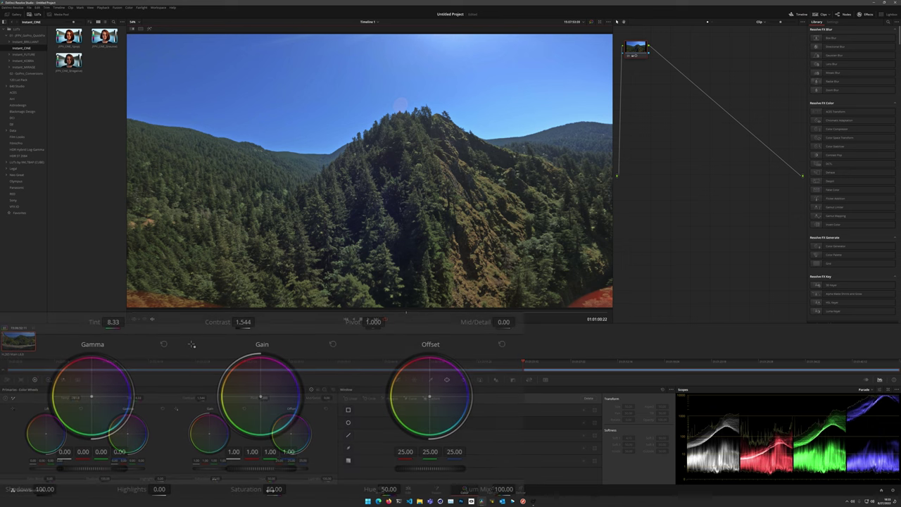
- Try Saturation at 65 in playback of the mountain footage, and reduce it to about 56
{"action": "left_click_drag", "start_coordinate": [274, 491], "coordinate": [288, 488]}
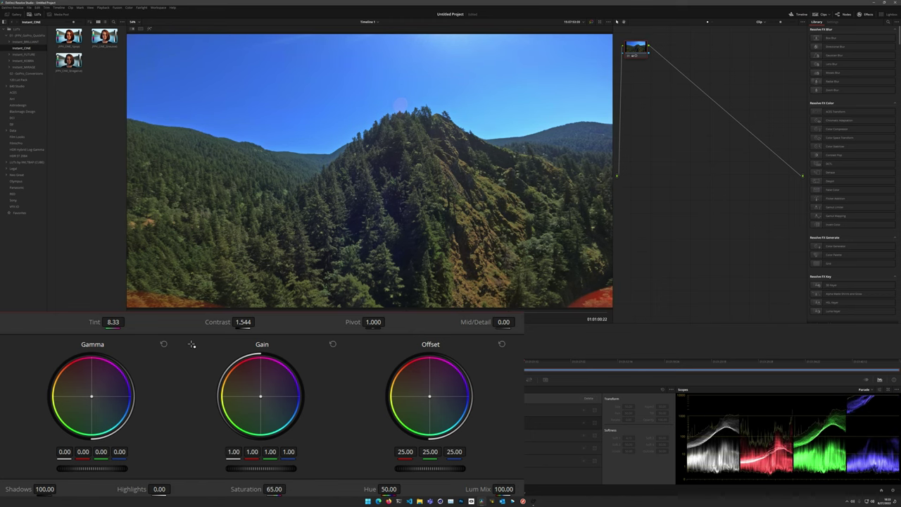
{"action": "key", "text": "space"}
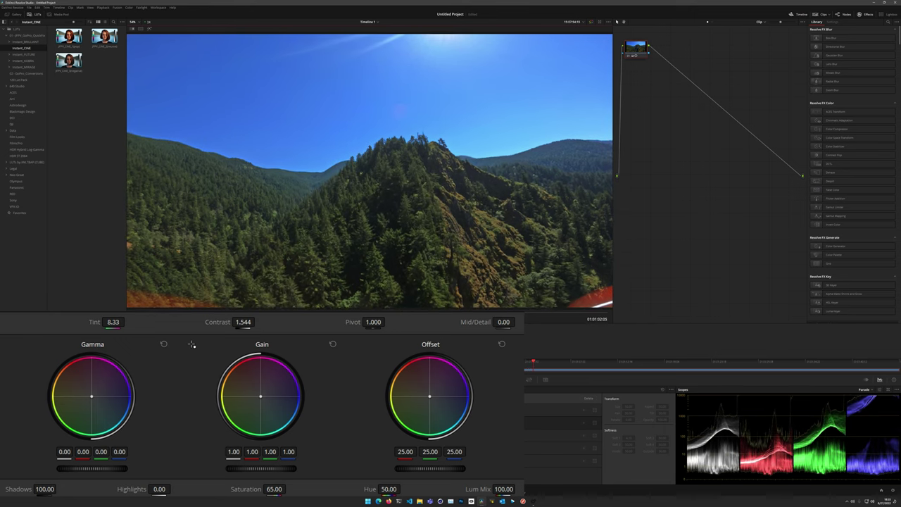
{"action": "mouse_move", "coordinate": [274, 490]}
{"action": "left_mouse_down"}
{"action": "mouse_move", "coordinate": [296, 490]}
{"action": "mouse_move", "coordinate": [265, 489]}
{"action": "left_mouse_up"}
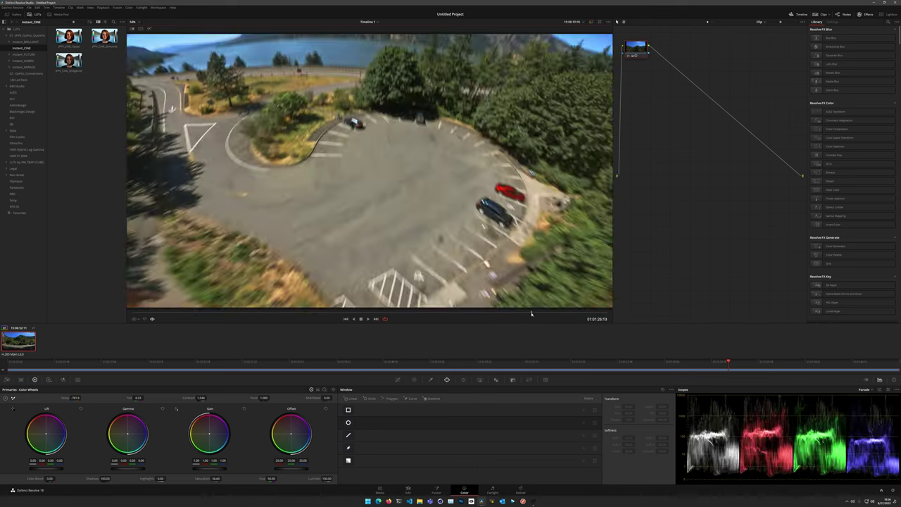
- At 01:01:29:04, add a serial node after the correction node and apply the third Instant_CINE LUT to it
{"action": "left_click_drag", "start_coordinate": [532, 313], "coordinate": [560, 314]}
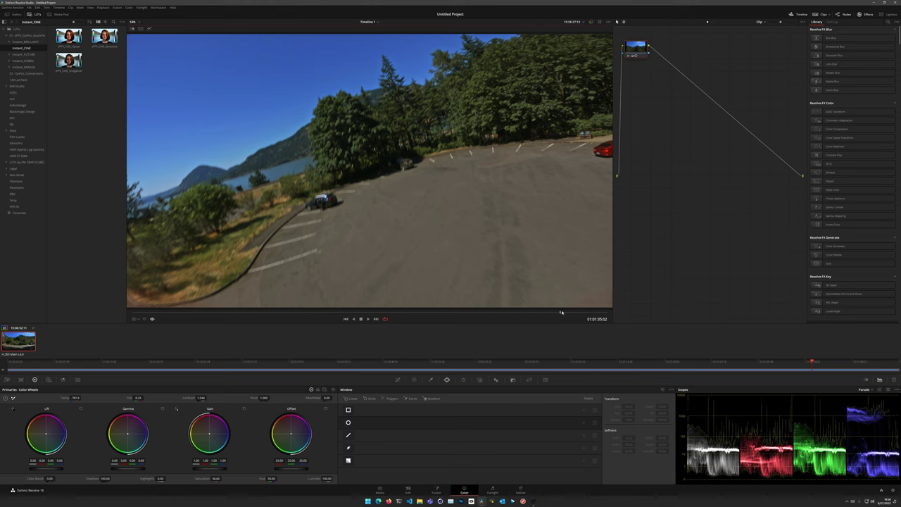
{"action": "left_click_drag", "start_coordinate": [562, 313], "coordinate": [543, 314]}
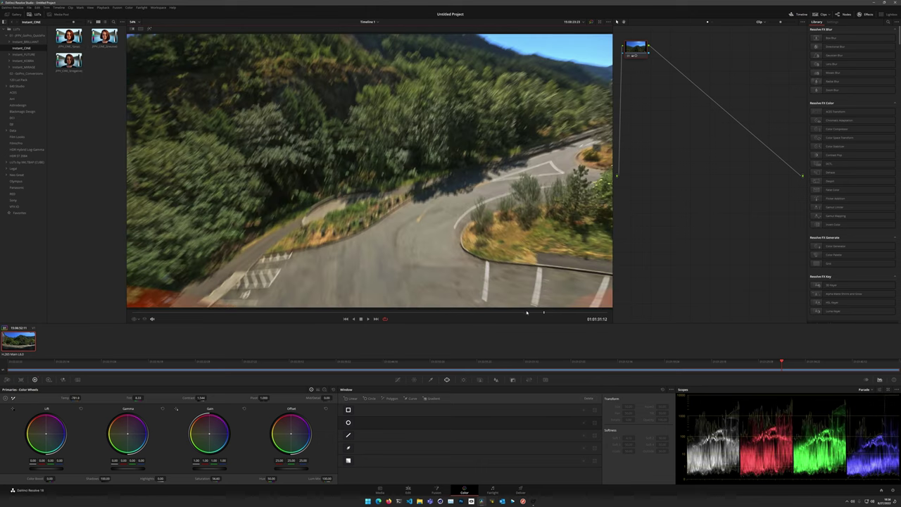
{"action": "left_click_drag", "start_coordinate": [542, 313], "coordinate": [535, 314]}
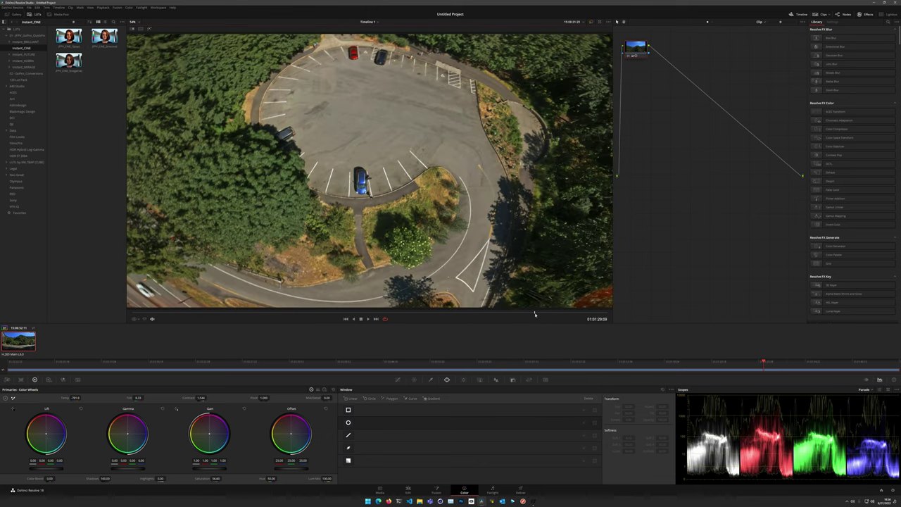
{"action": "left_click_drag", "start_coordinate": [534, 313], "coordinate": [532, 313]}
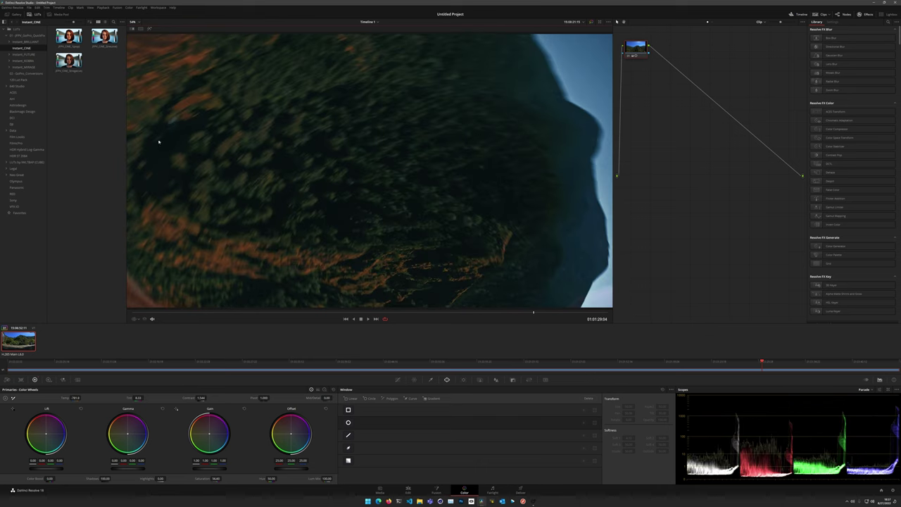
{"action": "left_click_drag", "start_coordinate": [641, 48], "coordinate": [642, 108]}
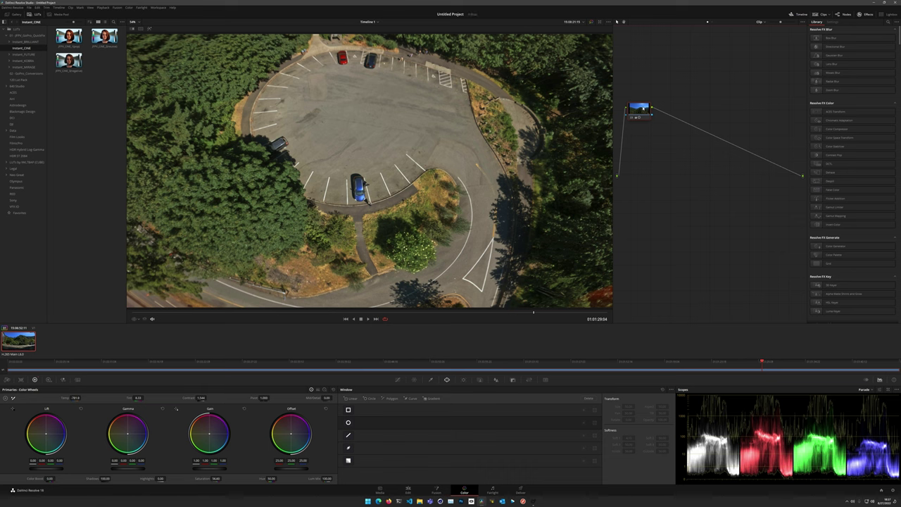
{"action": "key", "text": "alt+s"}
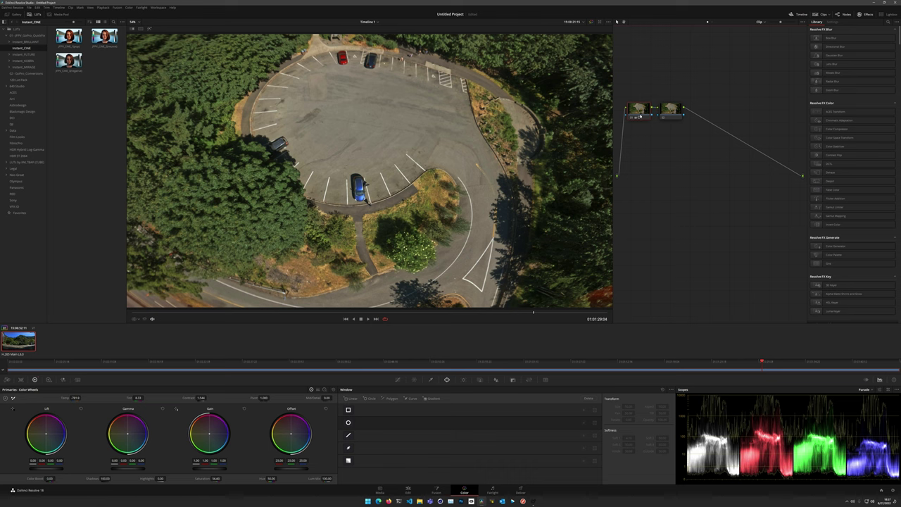
{"action": "left_click_drag", "start_coordinate": [641, 111], "coordinate": [687, 145]}
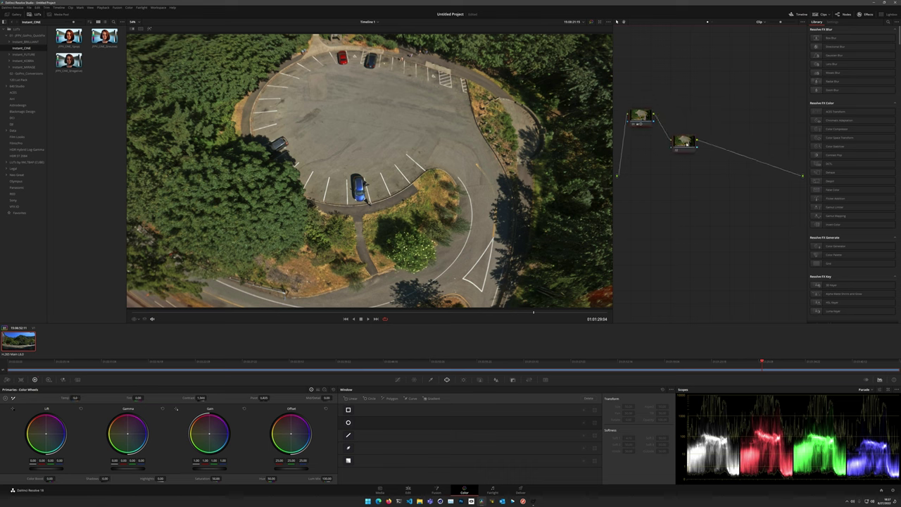
{"action": "left_click_drag", "start_coordinate": [68, 61], "coordinate": [688, 138]}
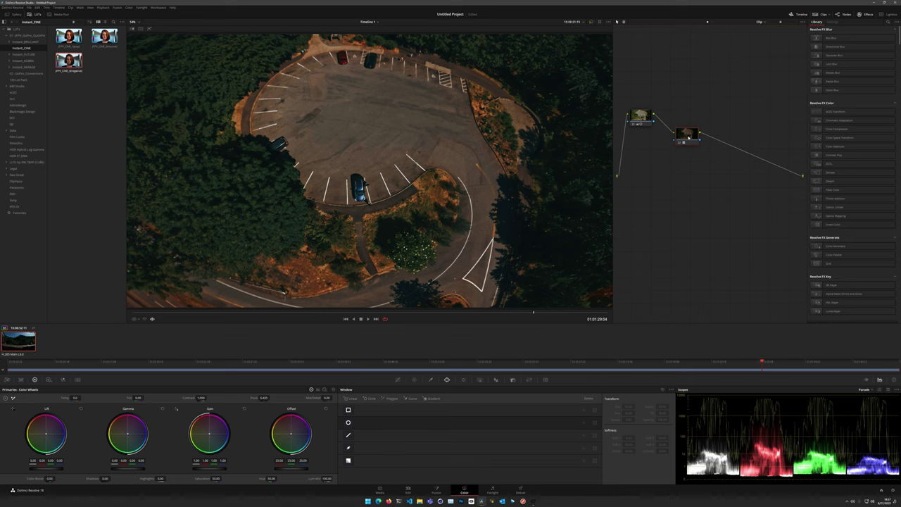
- At 01:00:39:20, lower the LUT node's Key Output Gain to about 0.257 to weaken the look
{"action": "left_click_drag", "start_coordinate": [322, 313], "coordinate": [246, 312]}
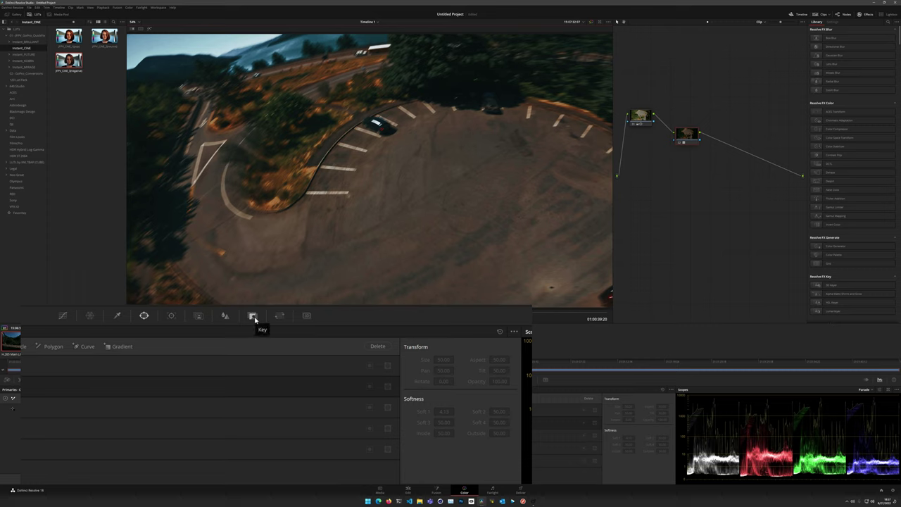
{"action": "left_click", "coordinate": [253, 316]}
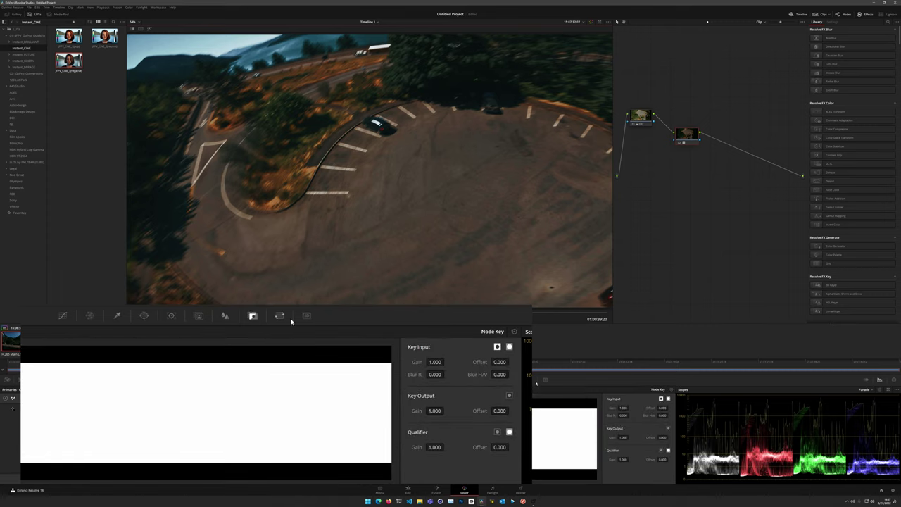
{"action": "mouse_move", "coordinate": [435, 411]}
{"action": "left_mouse_down"}
{"action": "mouse_move", "coordinate": [460, 411]}
{"action": "mouse_move", "coordinate": [446, 410]}
{"action": "left_mouse_up"}
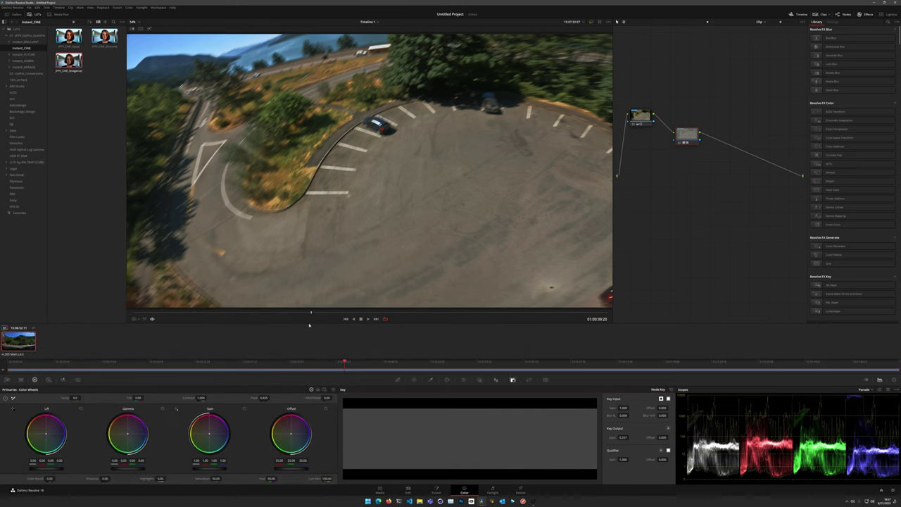
- Review the weakened LUT on other parts of the clip and delete the LUT node
{"action": "left_click_drag", "start_coordinate": [296, 314], "coordinate": [153, 313]}
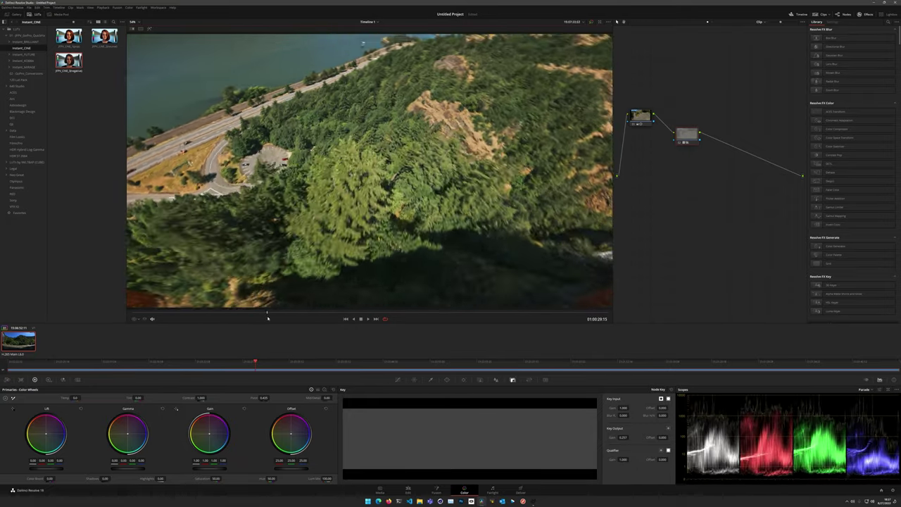
{"action": "mouse_move", "coordinate": [265, 315]}
{"action": "left_mouse_down"}
{"action": "mouse_move", "coordinate": [256, 313]}
{"action": "mouse_move", "coordinate": [289, 313]}
{"action": "mouse_move", "coordinate": [282, 310]}
{"action": "left_mouse_up"}
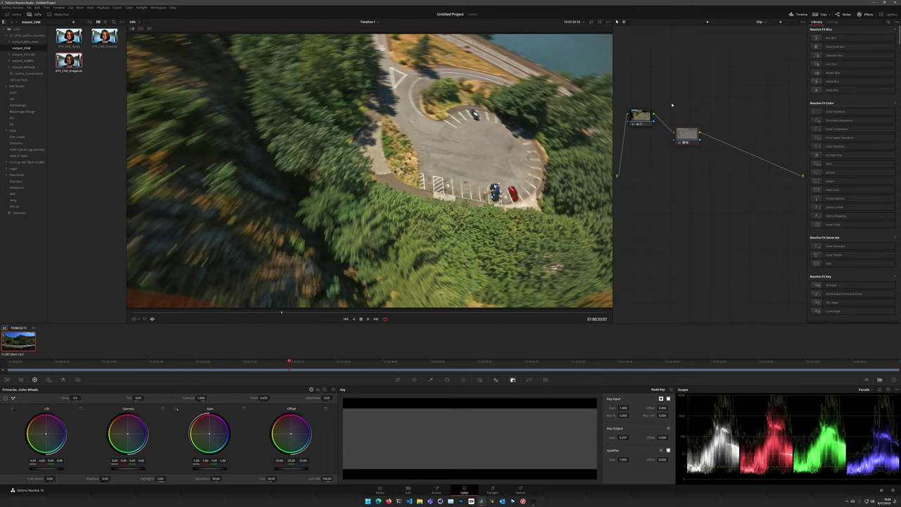
{"action": "key", "text": "Delete"}
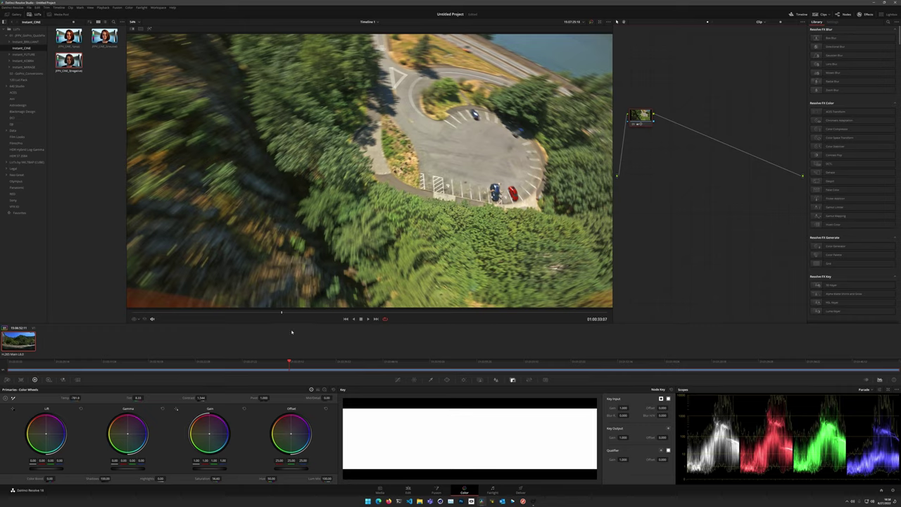
- At 01:01:16:15, add a serial node after the correction node and sample the green trees with the Qualifier
{"action": "left_click_drag", "start_coordinate": [282, 312], "coordinate": [478, 310]}
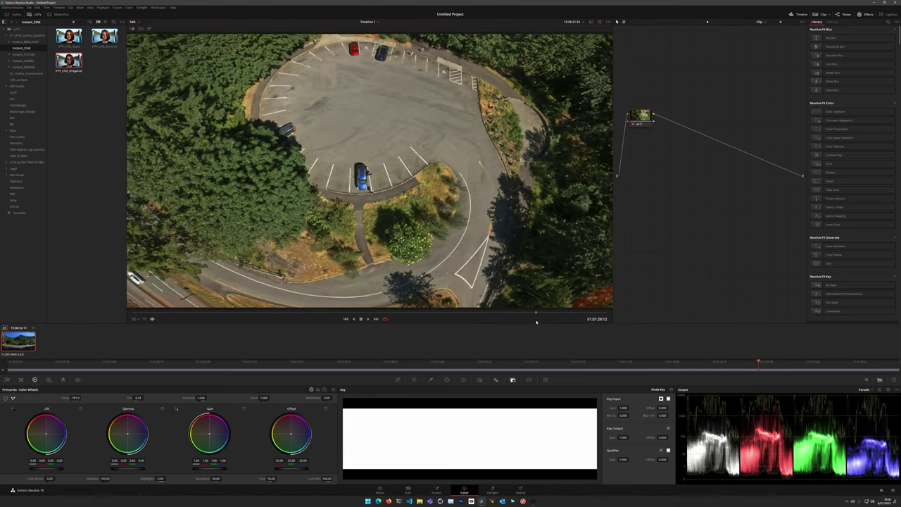
{"action": "left_click_drag", "start_coordinate": [521, 321], "coordinate": [478, 312]}
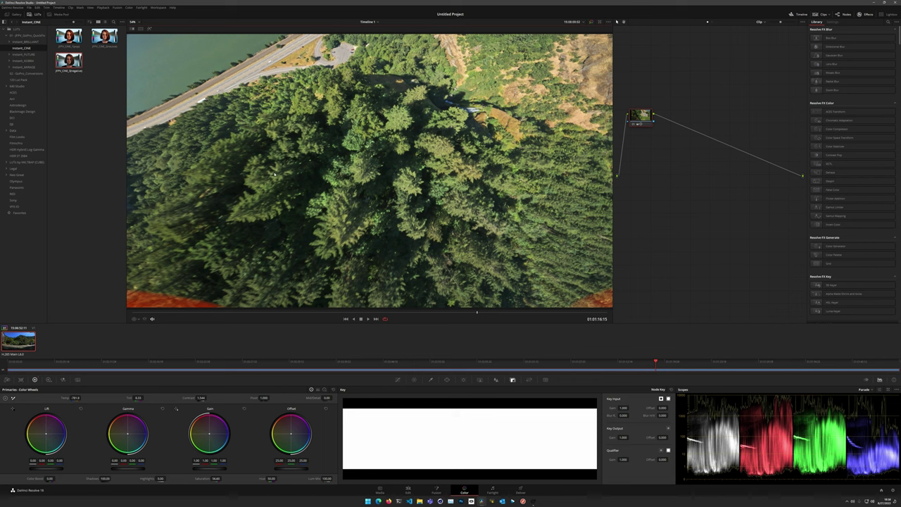
{"action": "left_click_drag", "start_coordinate": [638, 121], "coordinate": [634, 110]}
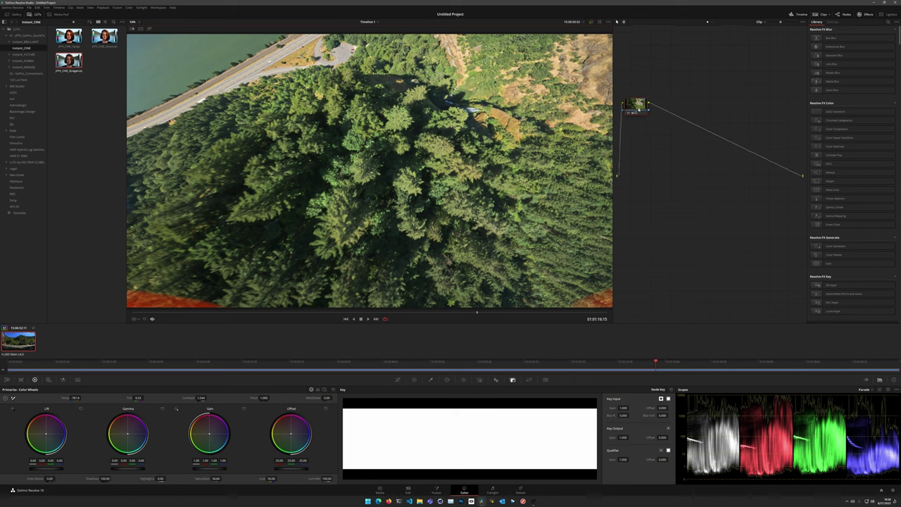
{"action": "key", "text": "alt+s"}
{"action": "left_click_drag", "start_coordinate": [654, 112], "coordinate": [662, 118]}
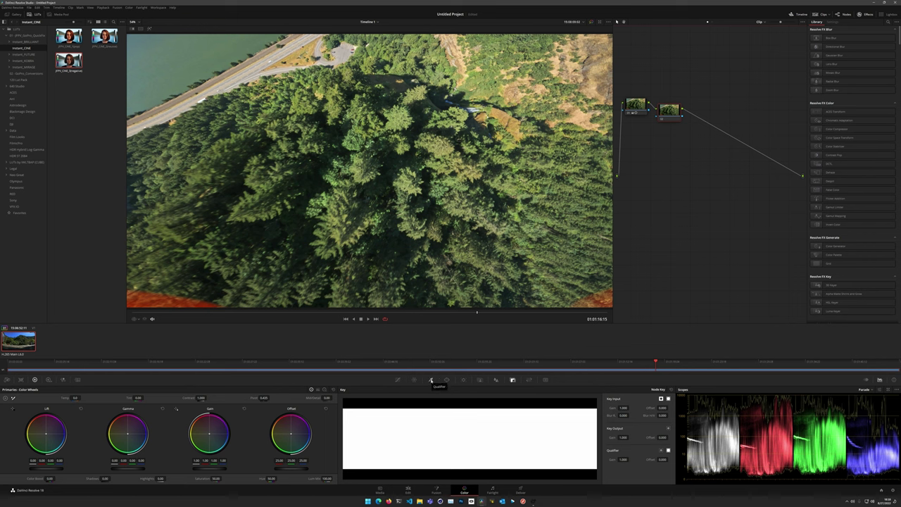
{"action": "left_click", "coordinate": [431, 380]}
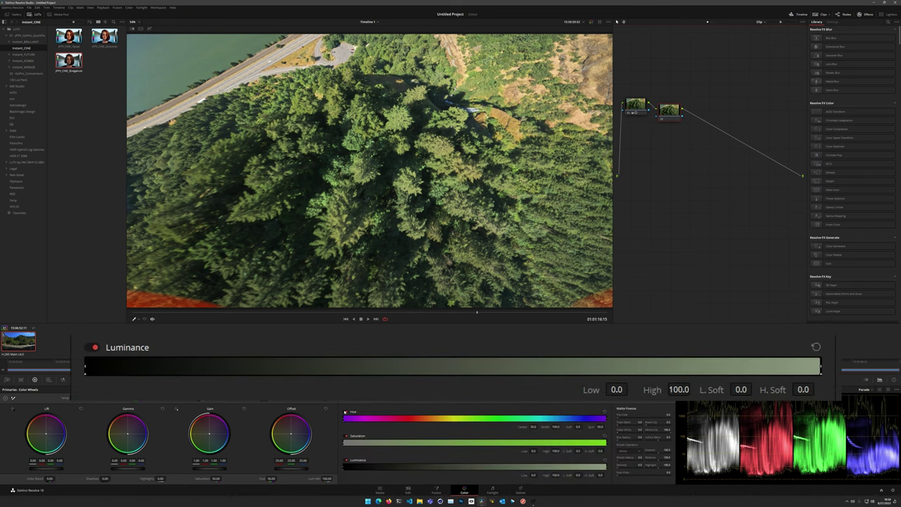
{"action": "left_click", "coordinate": [399, 235]}
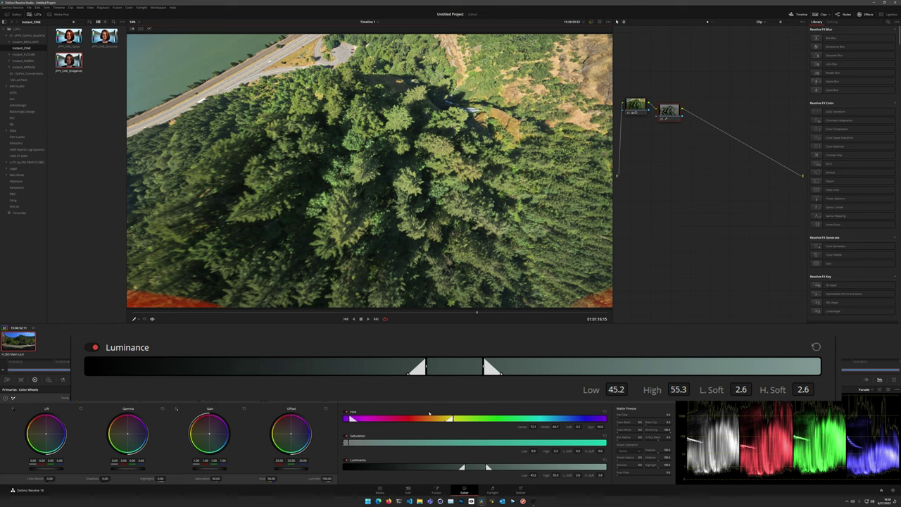
- Undo the tree color sample and turn off the Qualifier's Hue and Saturation ranges so it keys on luminance only
{"action": "key", "text": "ctrl+z"}
{"action": "left_click", "coordinate": [345, 412]}
{"action": "left_click", "coordinate": [346, 437]}
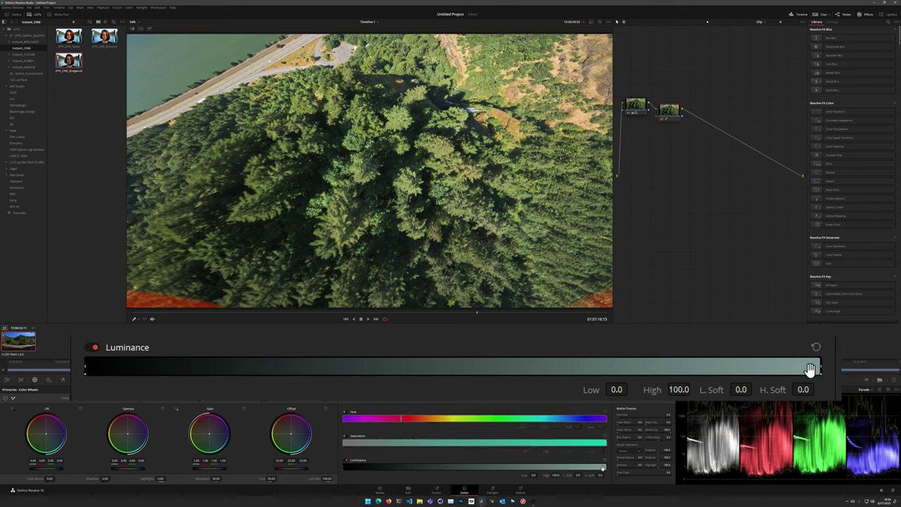
- Isolate the shadows by setting the Qualifier's luminance High to 57.7 and H. Soft to 28.8, checking the selection in Highlight mode
{"action": "left_click_drag", "start_coordinate": [821, 367], "coordinate": [343, 389]}
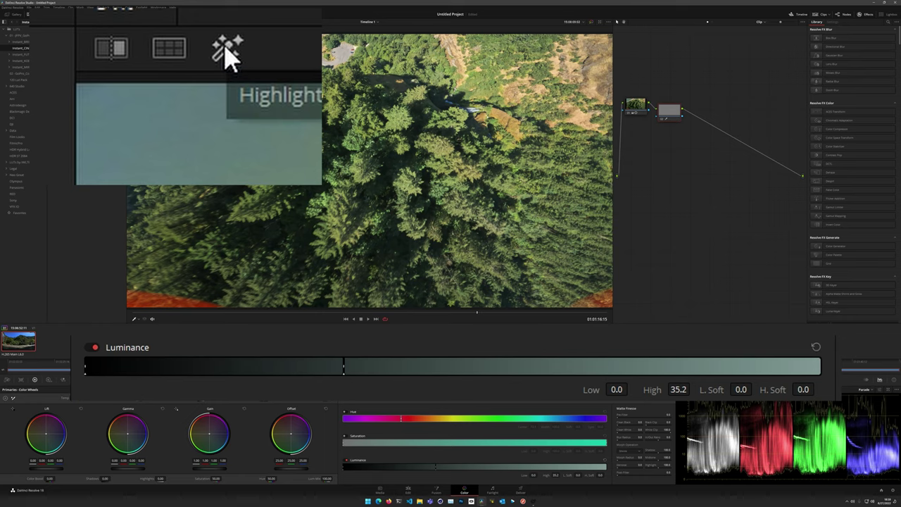
{"action": "left_click", "coordinate": [226, 51]}
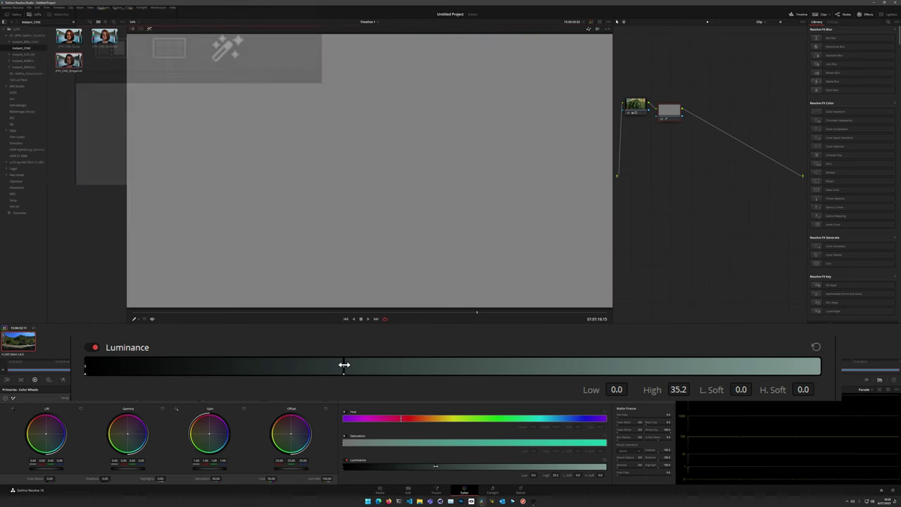
{"action": "left_click_drag", "start_coordinate": [439, 464], "coordinate": [495, 468]}
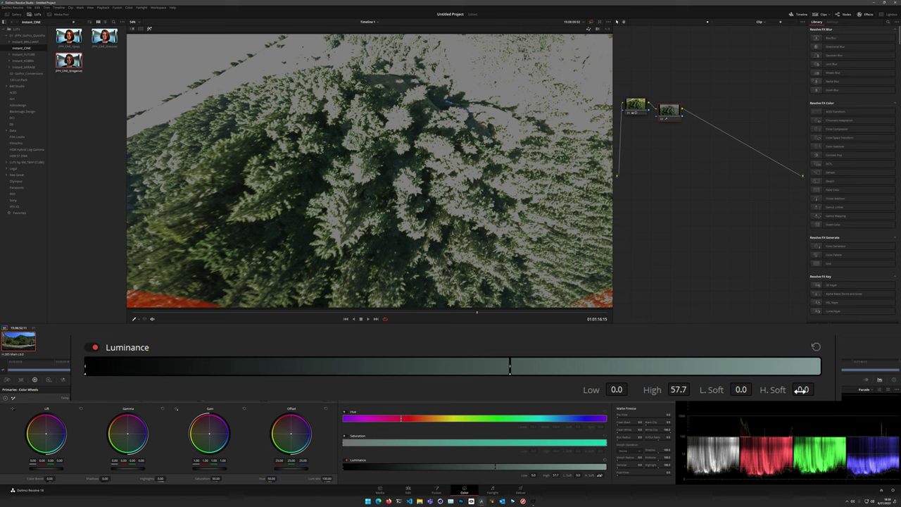
{"action": "left_click_drag", "start_coordinate": [803, 390], "coordinate": [868, 389]}
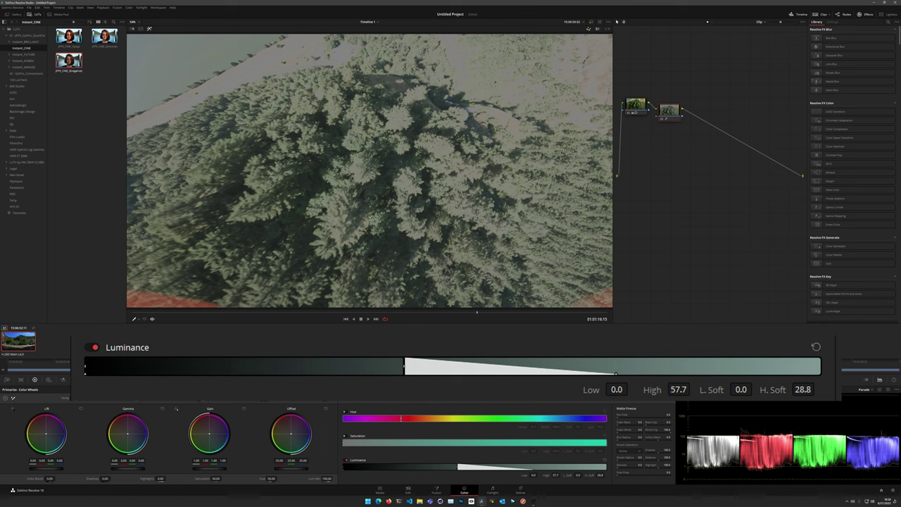
{"action": "left_click", "coordinate": [149, 30]}
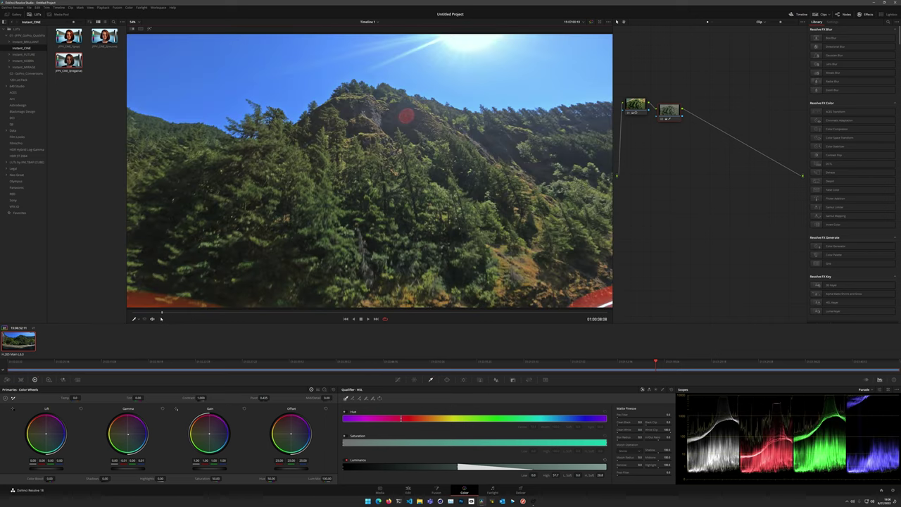
- Review the shadow-qualified grade by playing the clip from its early part and scrubbing to 01:00:18:23
{"action": "left_click", "coordinate": [368, 319]}
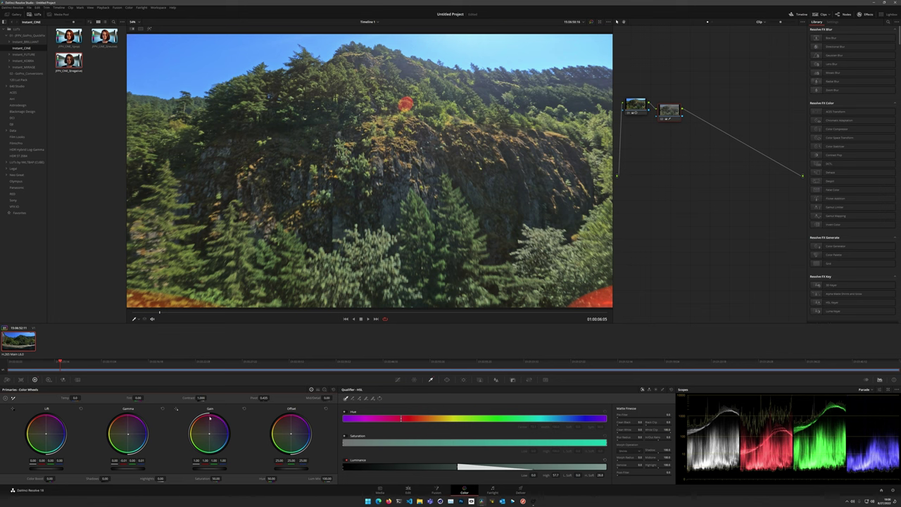
{"action": "left_click", "coordinate": [368, 319]}
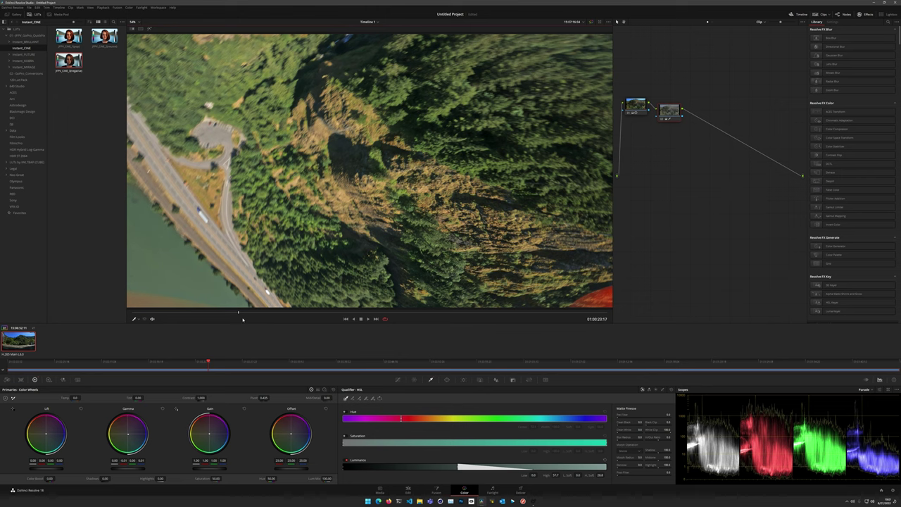
{"action": "left_click_drag", "start_coordinate": [234, 312], "coordinate": [209, 310]}
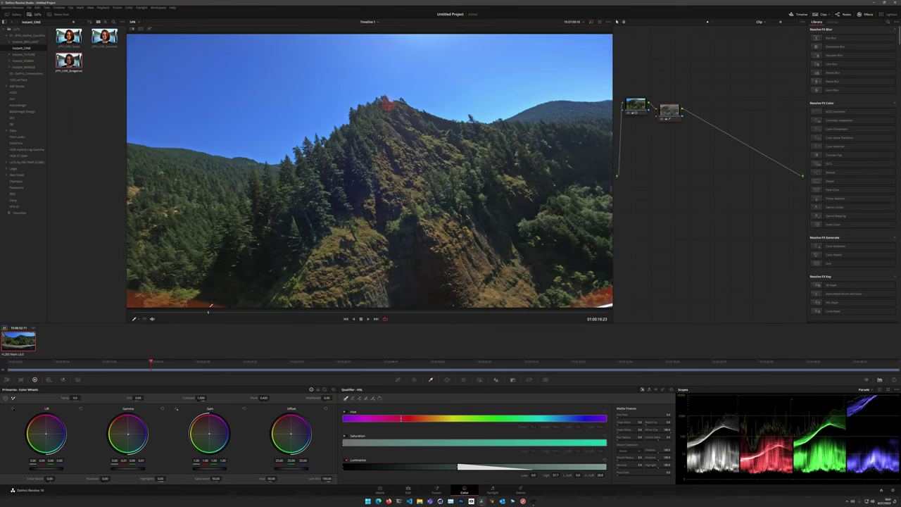
{"action": "left_click_drag", "start_coordinate": [195, 313], "coordinate": [218, 312]}
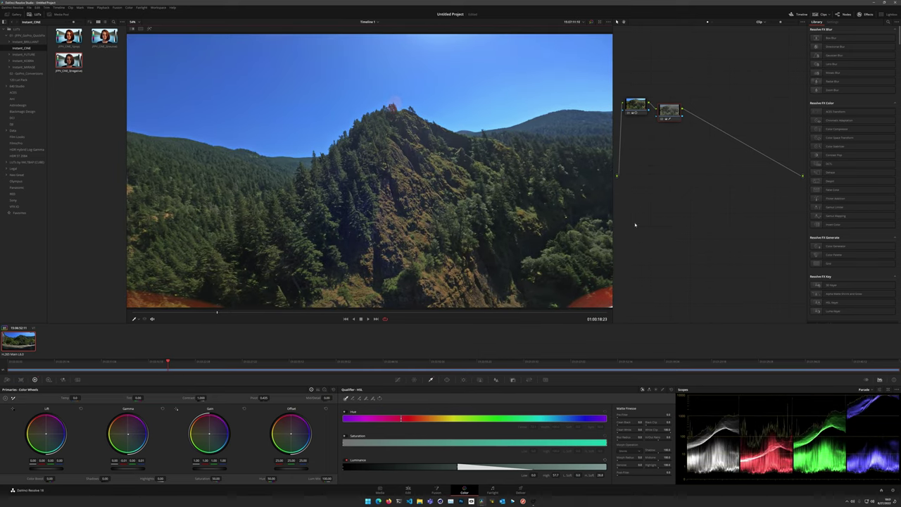
- Move node 02 below the first node, add an outside node from it, and place that node beside it
{"action": "left_click_drag", "start_coordinate": [668, 118], "coordinate": [655, 144]}
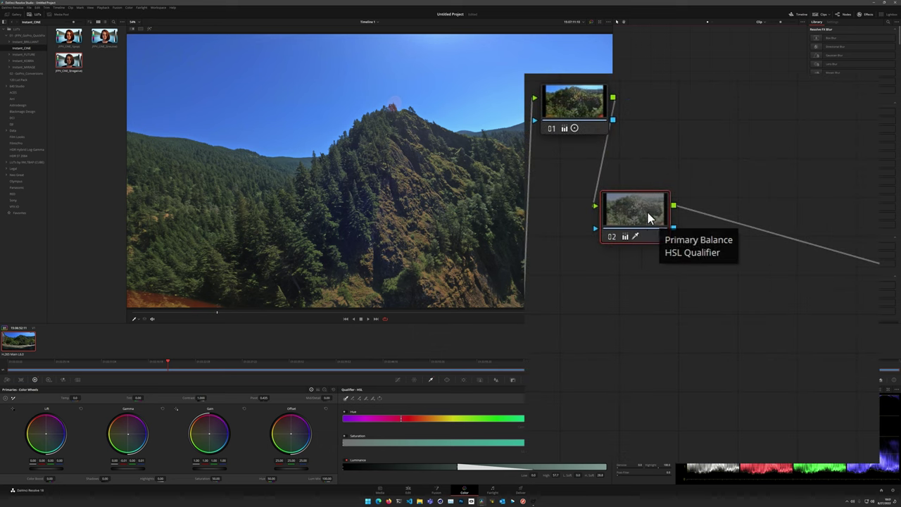
{"action": "right_click", "coordinate": [649, 218]}
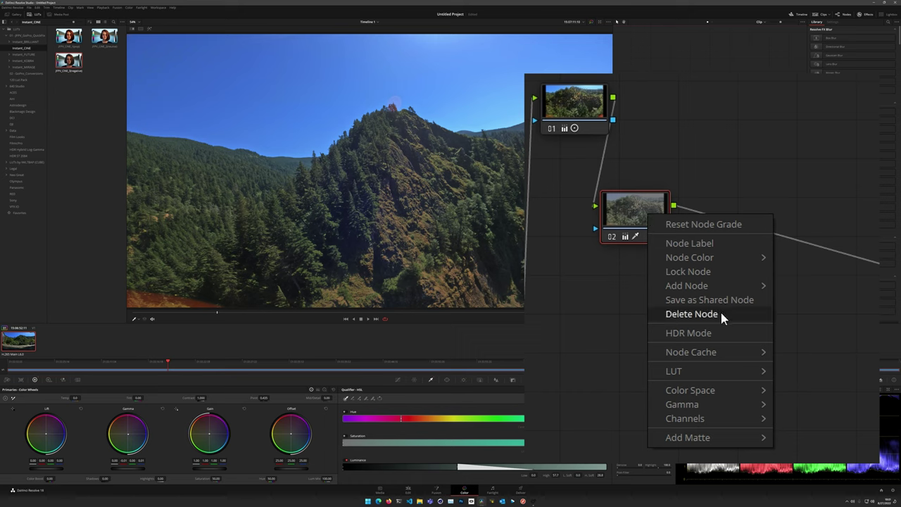
{"action": "mouse_move", "coordinate": [727, 290]}
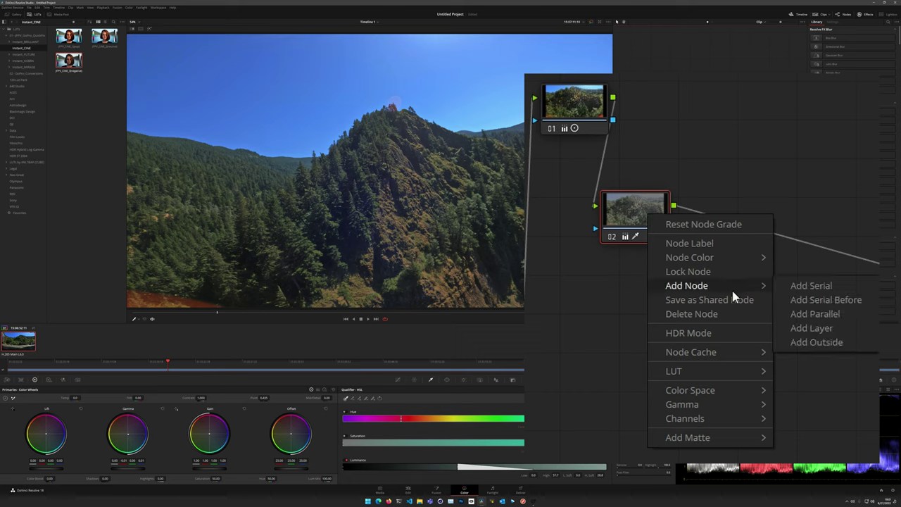
{"action": "left_click", "coordinate": [829, 342]}
{"action": "left_click_drag", "start_coordinate": [739, 221], "coordinate": [792, 246]}
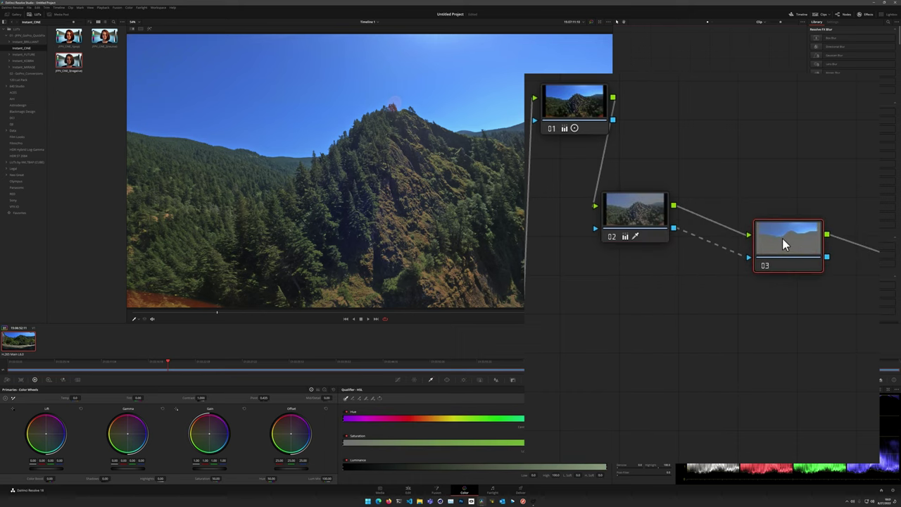
- Compare the selections of nodes 02 and 03 in Highlight mode and move the outside node closer to node 02
{"action": "left_click", "coordinate": [150, 28]}
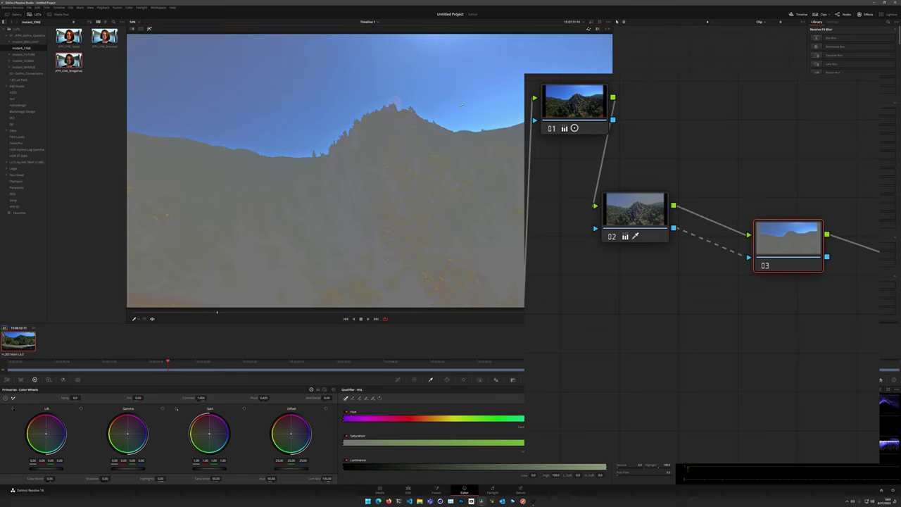
{"action": "left_click", "coordinate": [632, 213]}
{"action": "left_click", "coordinate": [780, 241]}
{"action": "left_click", "coordinate": [654, 211]}
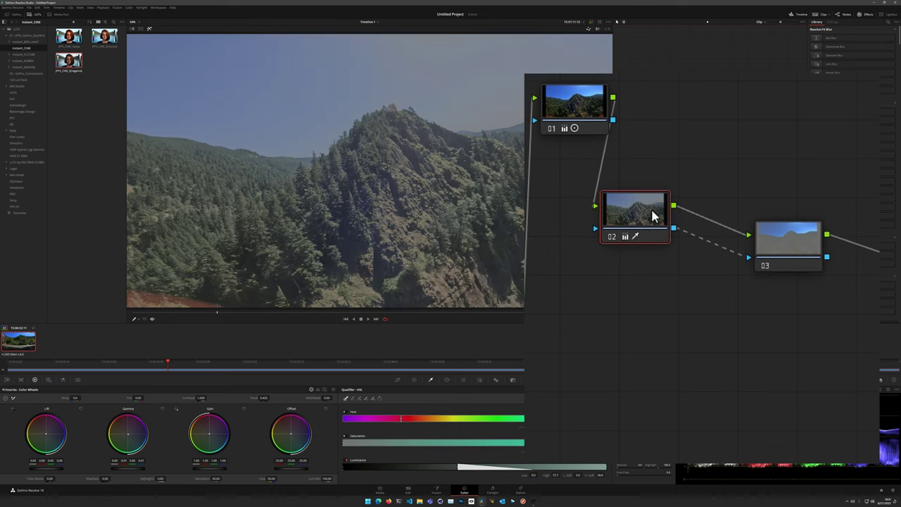
{"action": "left_click", "coordinate": [779, 238]}
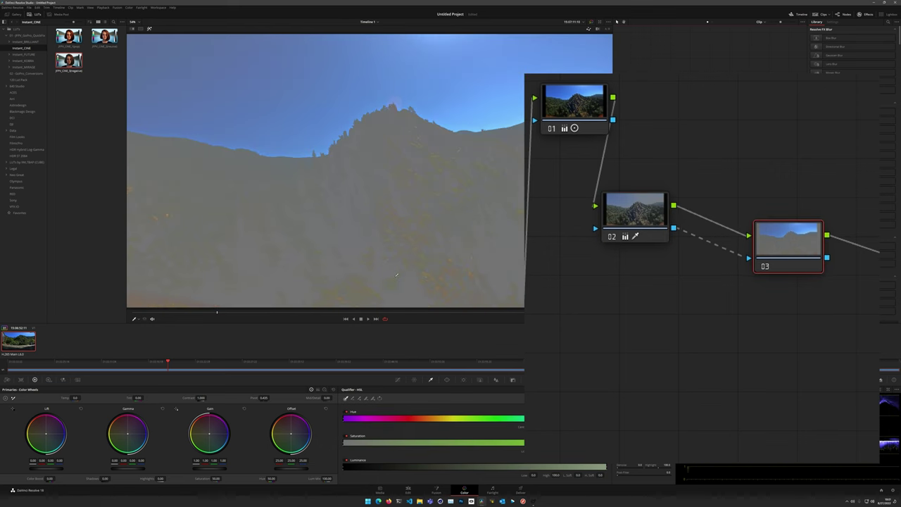
{"action": "left_click", "coordinate": [149, 29]}
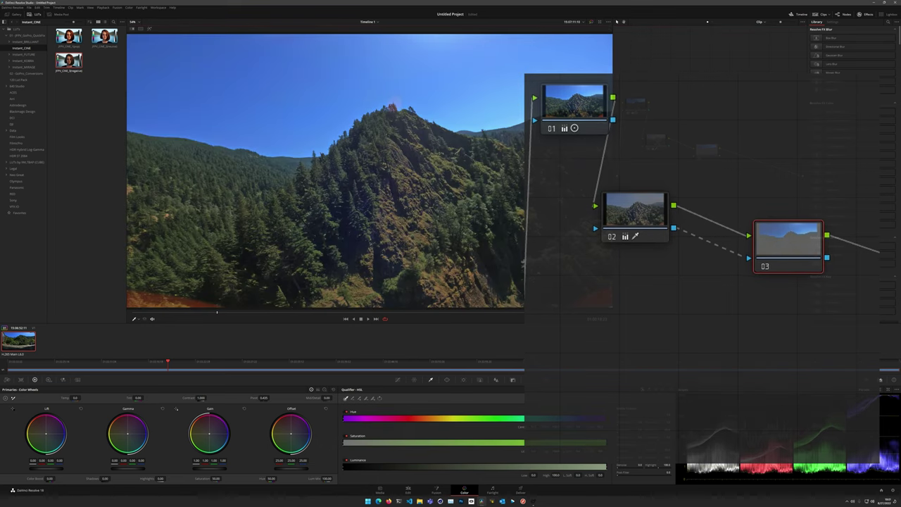
{"action": "left_click_drag", "start_coordinate": [708, 153], "coordinate": [687, 166]}
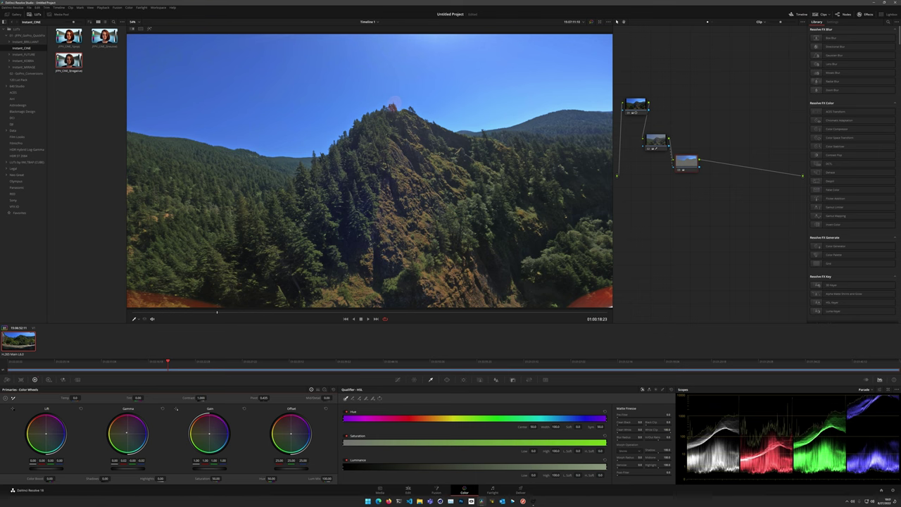
- Play the clip from 01:00:06:00, and at 01:00:17:22 compare the image with the node grades off and on
{"action": "left_click_drag", "start_coordinate": [217, 314], "coordinate": [158, 314]}
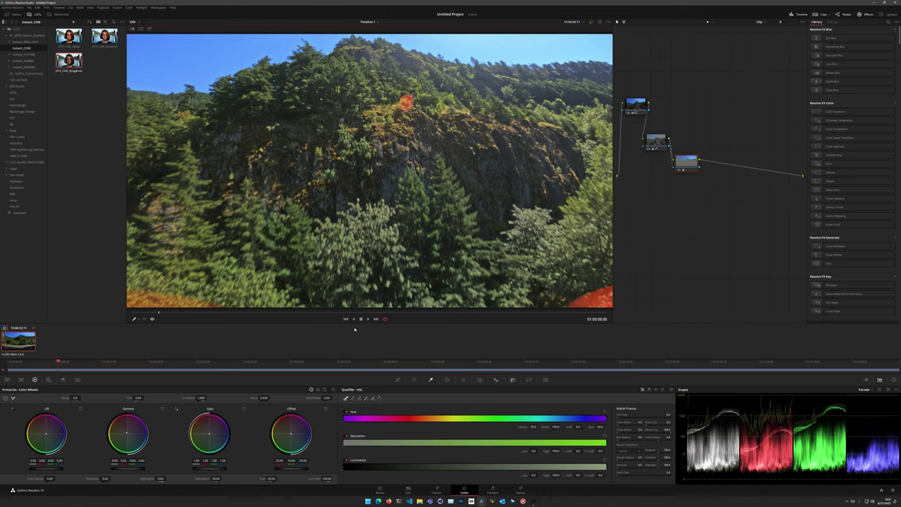
{"action": "left_click", "coordinate": [368, 319]}
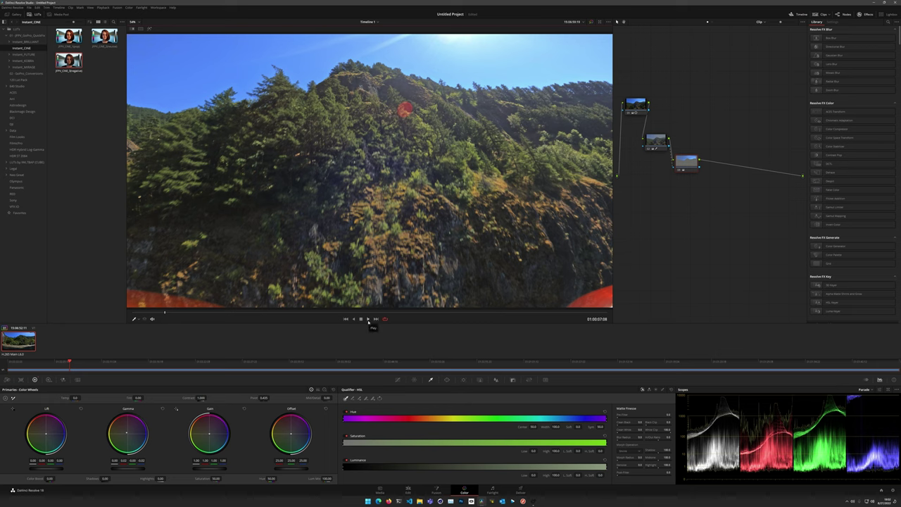
{"action": "left_click", "coordinate": [648, 142]}
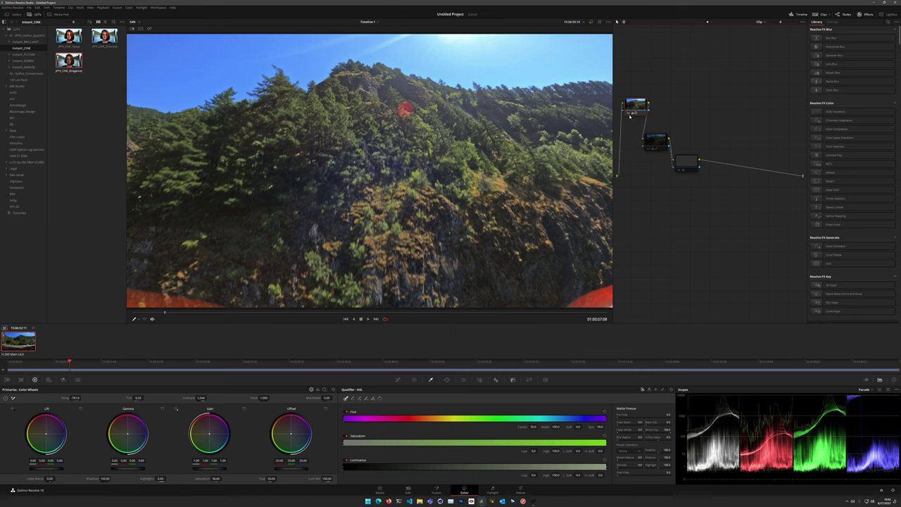
{"action": "key", "text": "ctrl+d"}
{"action": "left_click_drag", "start_coordinate": [180, 313], "coordinate": [212, 312]}
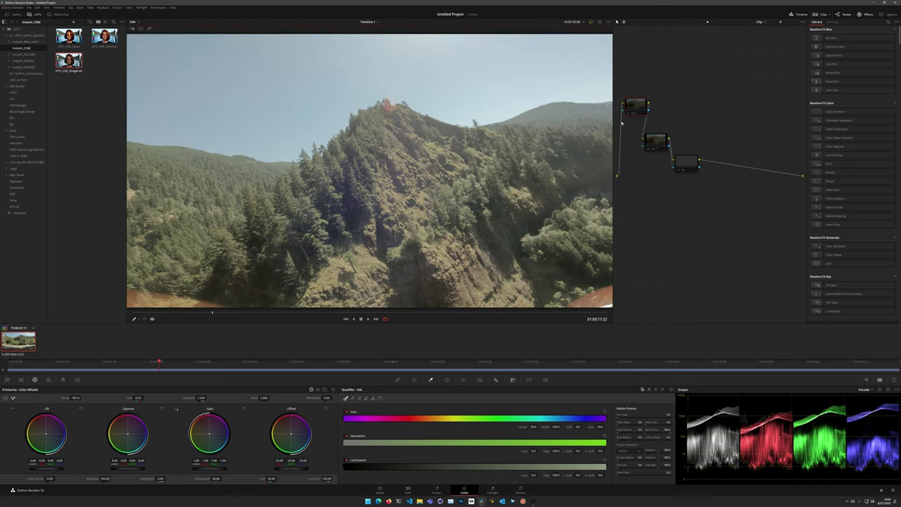
{"action": "key", "text": "ctrl+d"}
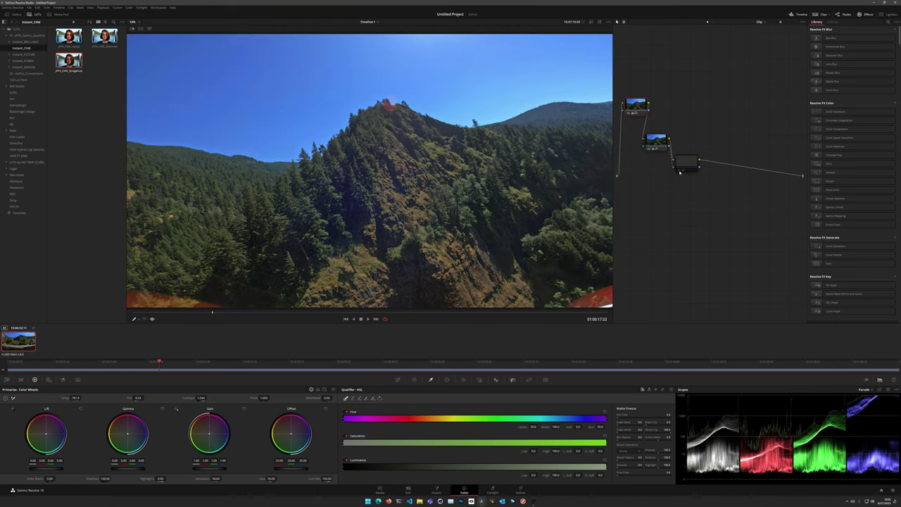
- Add a serial node after the outside node, place it below the others, and give it a circular power window
{"action": "key", "text": "shift+s"}
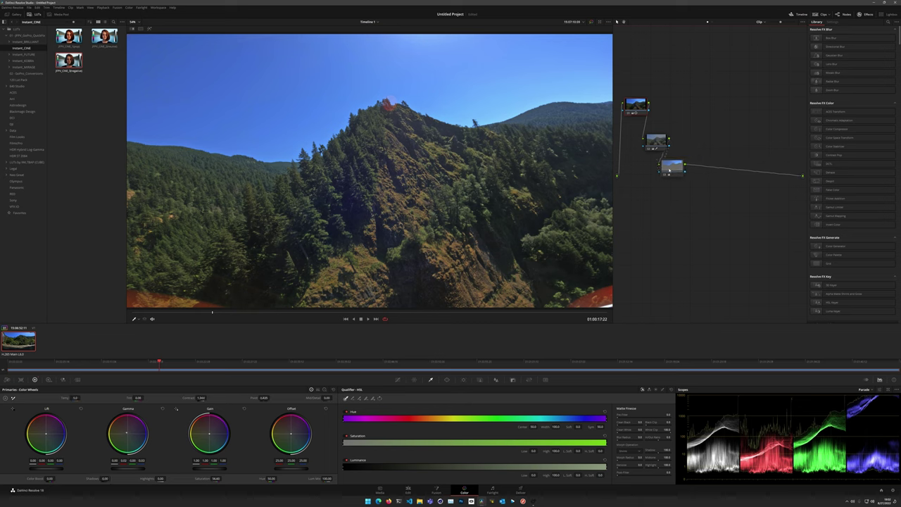
{"action": "left_click_drag", "start_coordinate": [685, 167], "coordinate": [645, 232]}
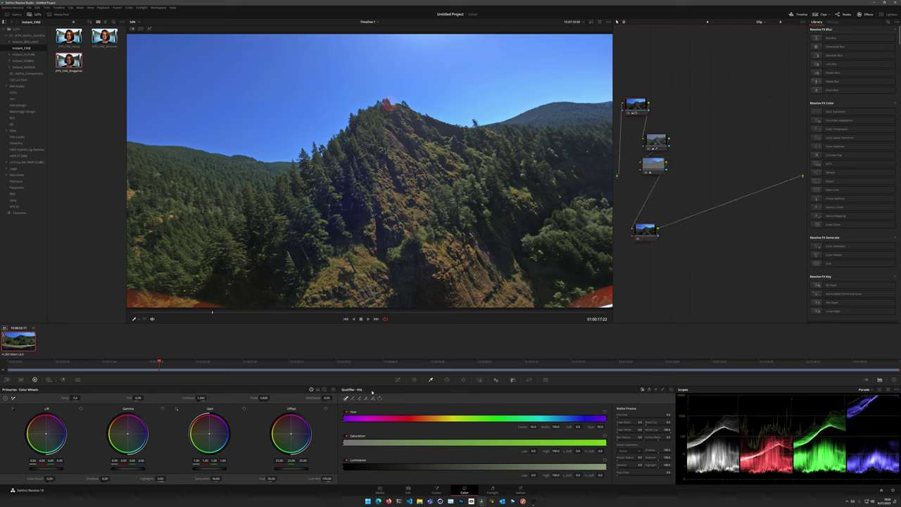
{"action": "left_click", "coordinate": [447, 380]}
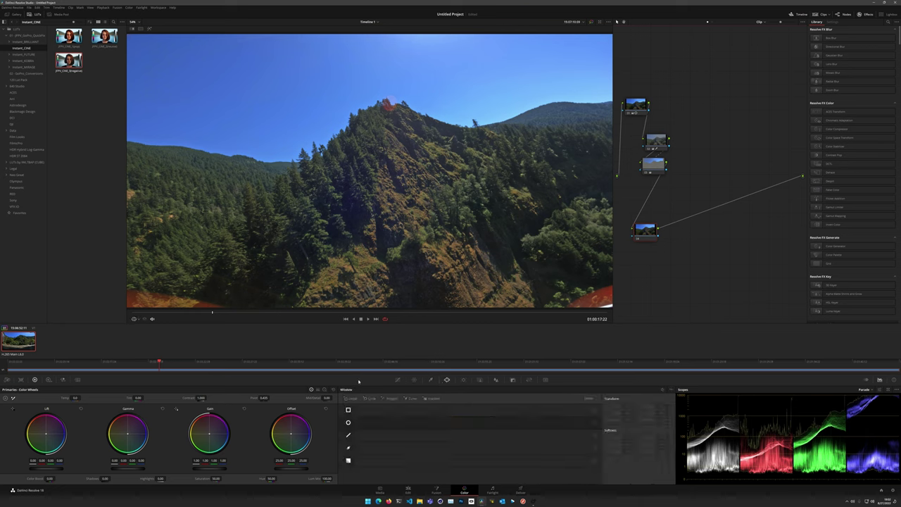
{"action": "left_click", "coordinate": [348, 422]}
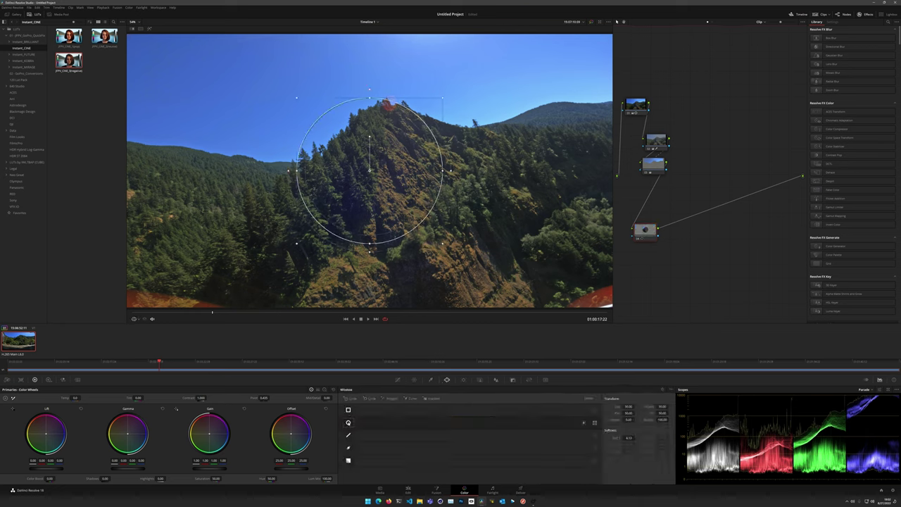
- Enlarge the circular window into a wide ellipse slightly larger than the frame and widen its edge softness
{"action": "scroll", "coordinate": [392, 209], "scroll_direction": "down", "scroll_amount": 4}
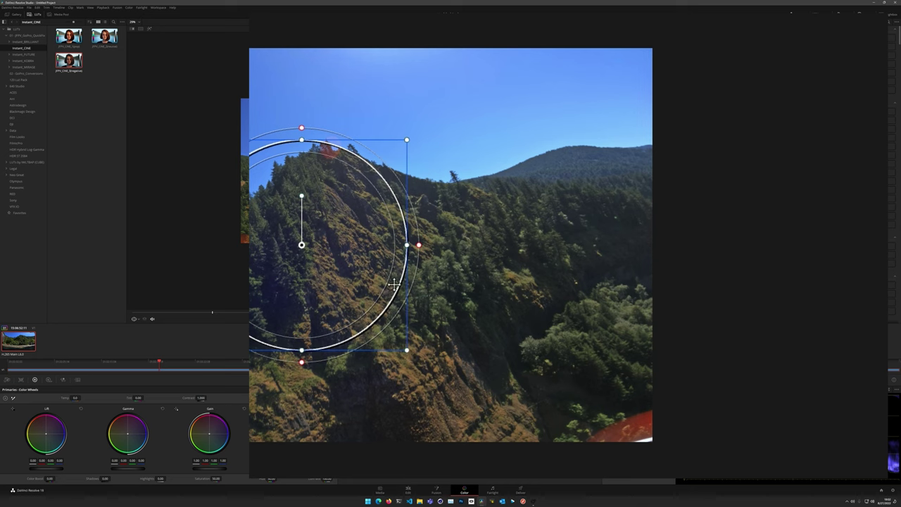
{"action": "left_click_drag", "start_coordinate": [409, 352], "coordinate": [552, 408]}
{"action": "right_click", "coordinate": [552, 409]}
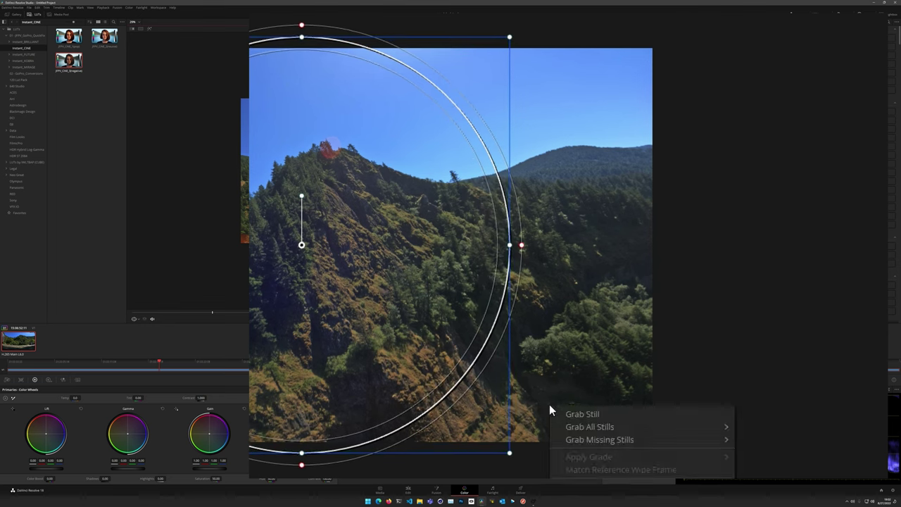
{"action": "key", "text": "Escape"}
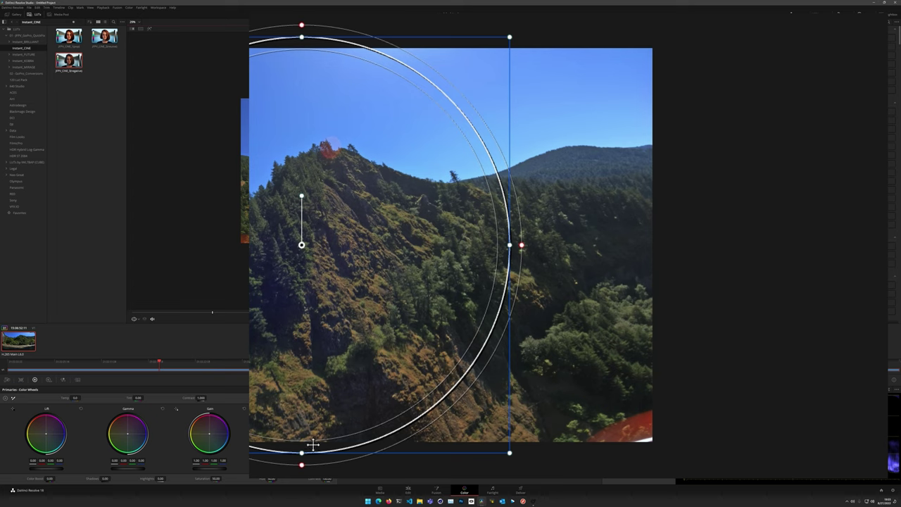
{"action": "left_click_drag", "start_coordinate": [508, 248], "coordinate": [676, 252]}
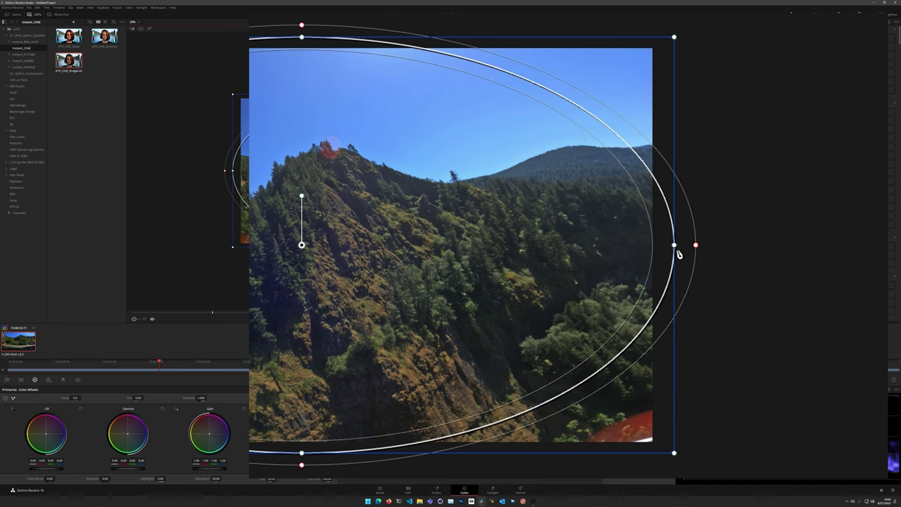
{"action": "left_click_drag", "start_coordinate": [696, 249], "coordinate": [800, 255]}
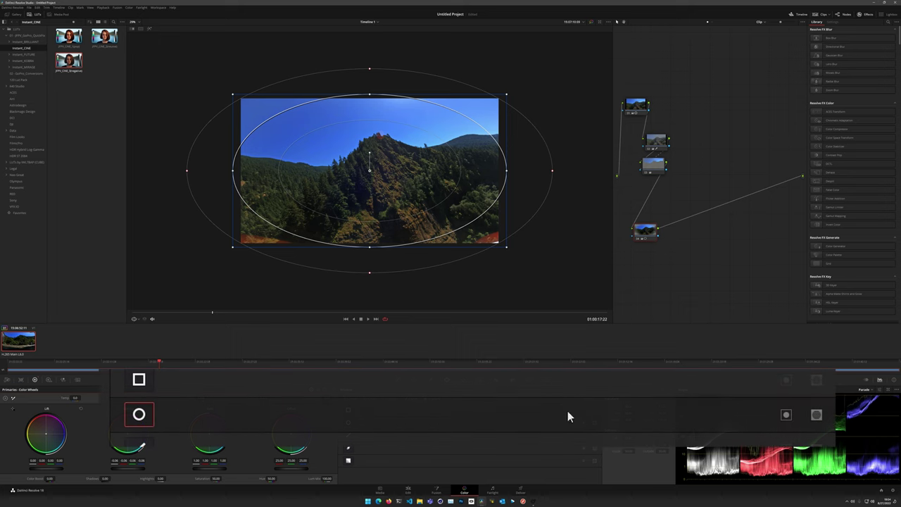
- Invert the circular window so the node affects only the frame's edges, and turn off the viewer's on-screen controls
{"action": "left_click", "coordinate": [786, 417]}
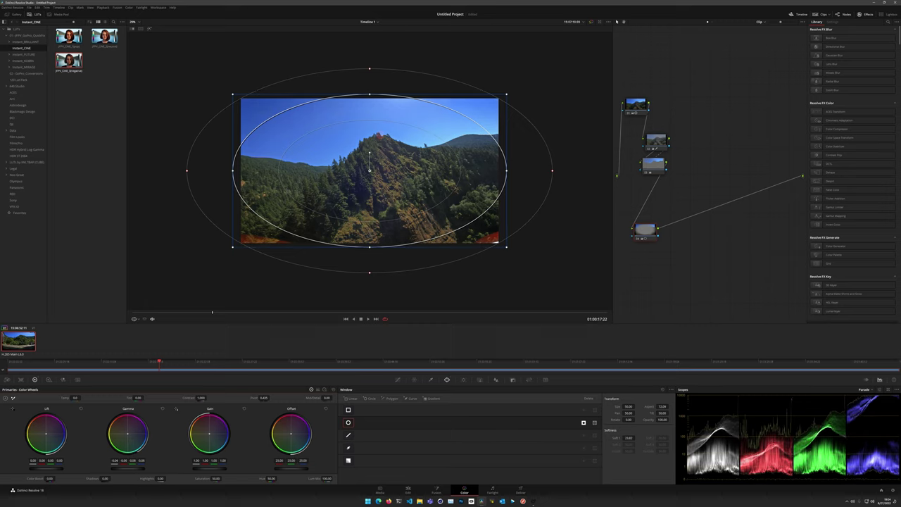
{"action": "left_click", "coordinate": [134, 318]}
{"action": "left_click", "coordinate": [151, 363]}
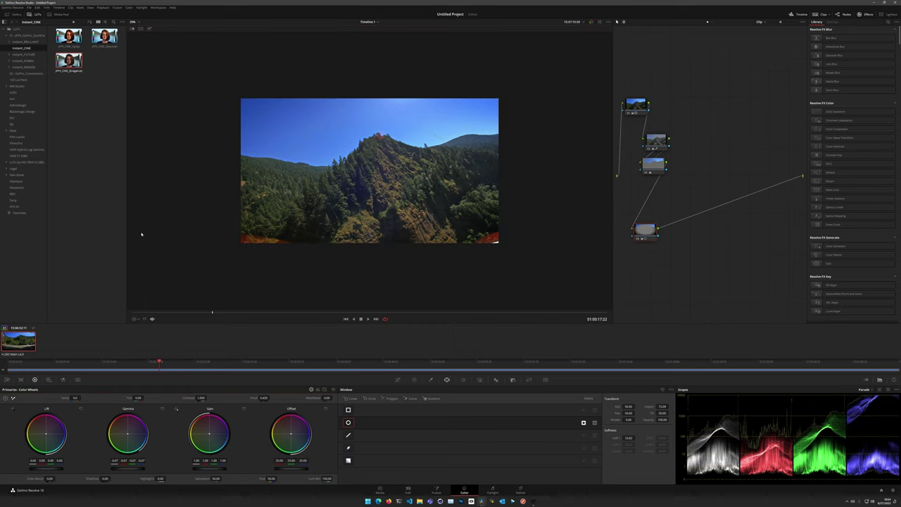
- Fit the graded image to the viewer, review the clip full screen, and open the Deliver page
{"action": "left_click", "coordinate": [133, 21]}
{"action": "left_click", "coordinate": [136, 30]}
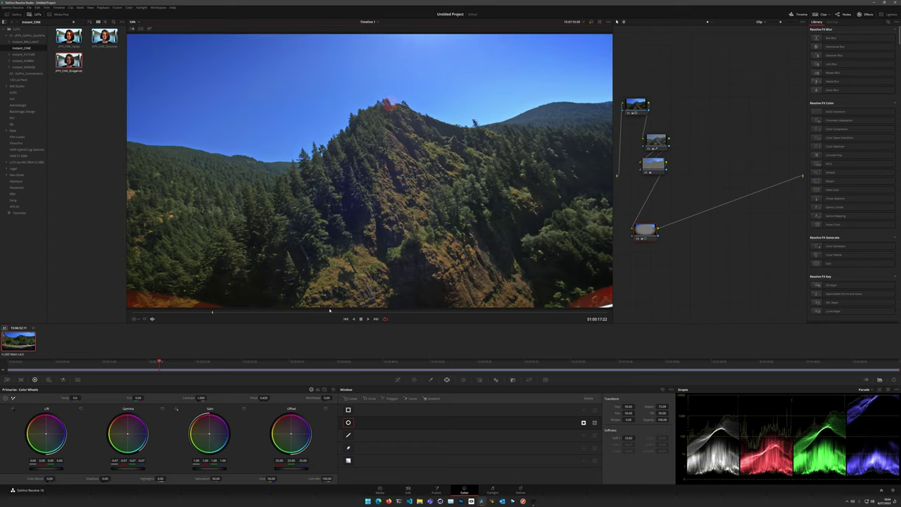
{"action": "key", "text": "ctrl+f"}
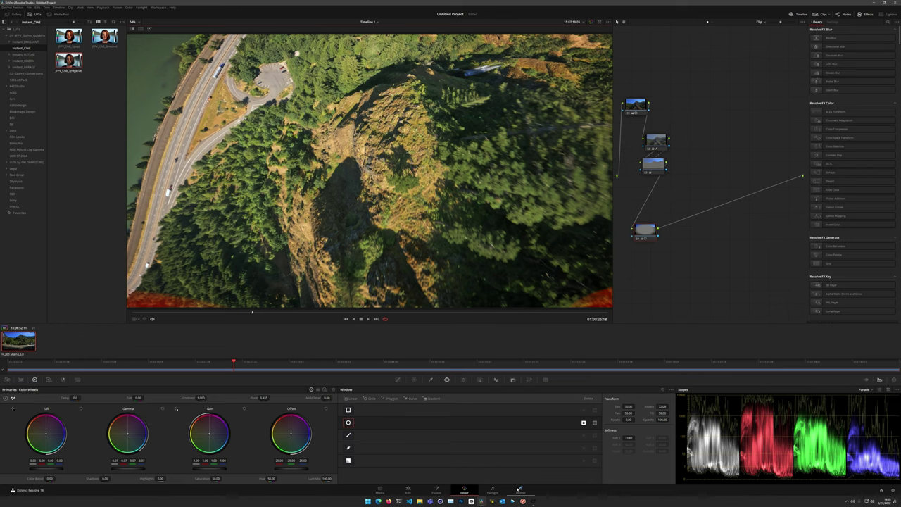
{"action": "left_click", "coordinate": [519, 488]}
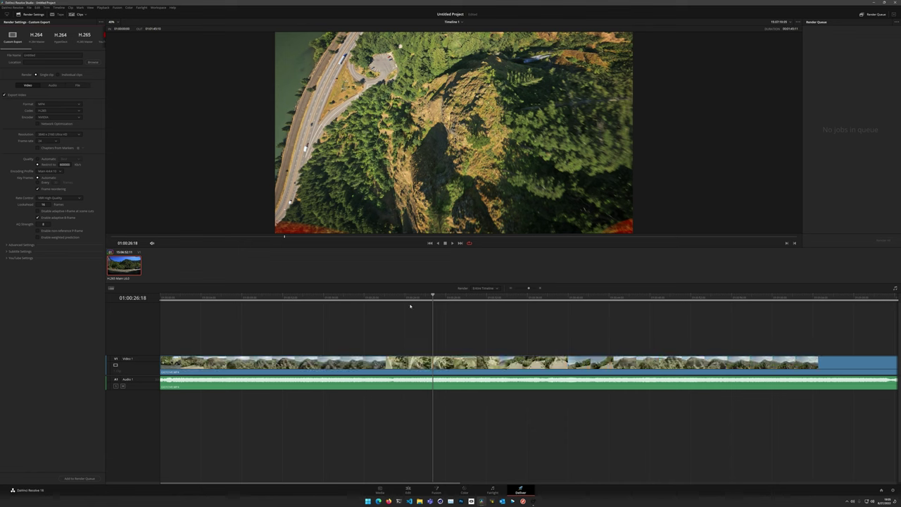
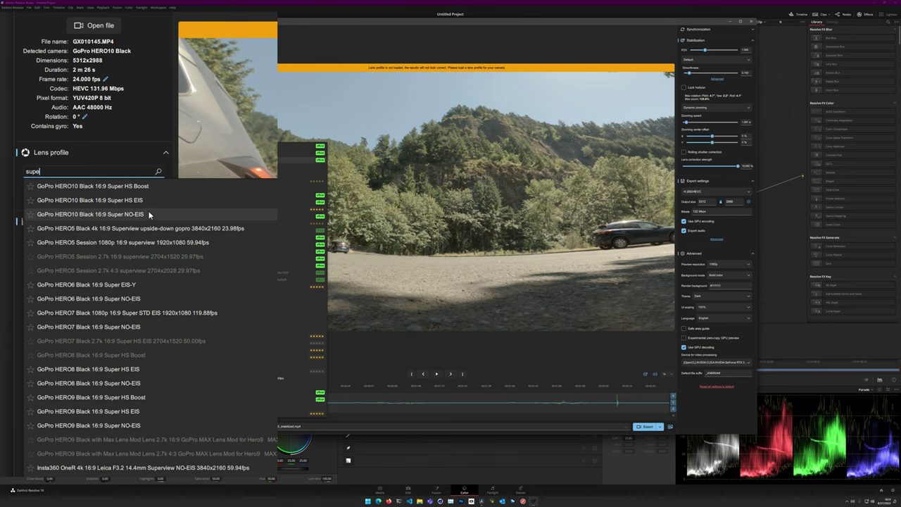
- In Gyroflow, load the lens profile GoPro HERO10 Black 16:9 Super NO-EIS for GX010145.MP4 and play the stabilized preview
{"action": "left_click", "coordinate": [148, 214]}
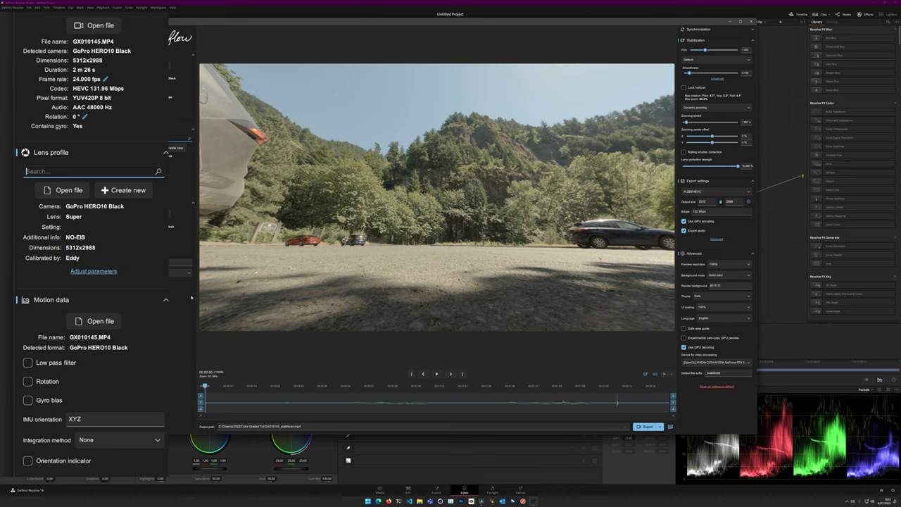
{"action": "left_click", "coordinate": [436, 375]}
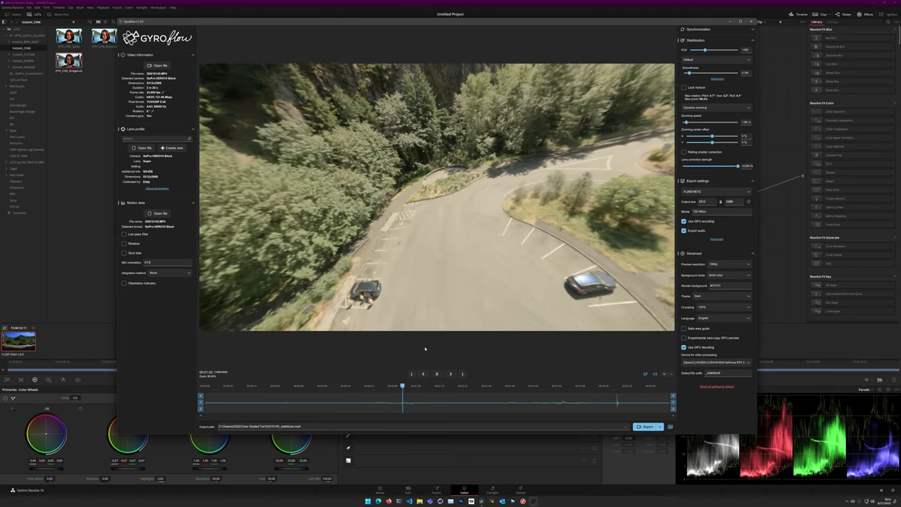
{"action": "left_click", "coordinate": [436, 374]}
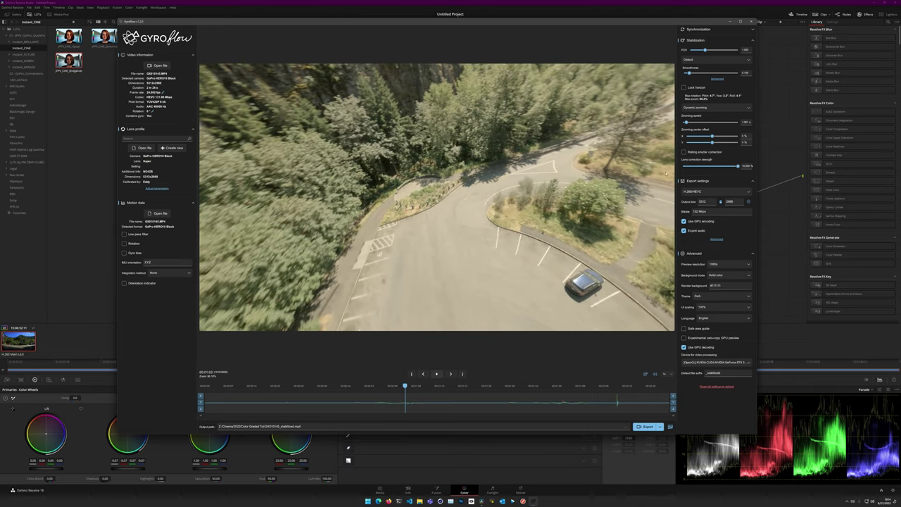
- Compare the No smoothing method with Default, leave Default selected, and reveal the advanced smoothness options
{"action": "left_click", "coordinate": [699, 59]}
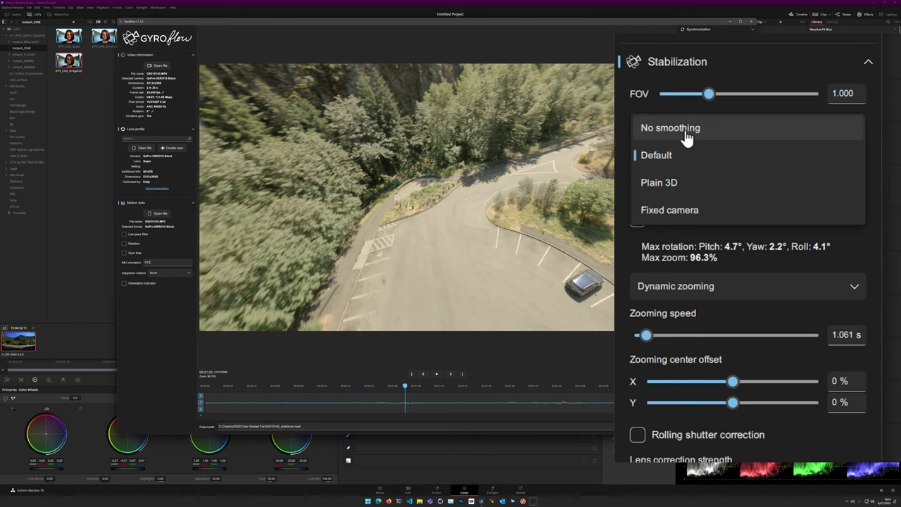
{"action": "left_click", "coordinate": [686, 134]}
{"action": "left_click", "coordinate": [684, 128]}
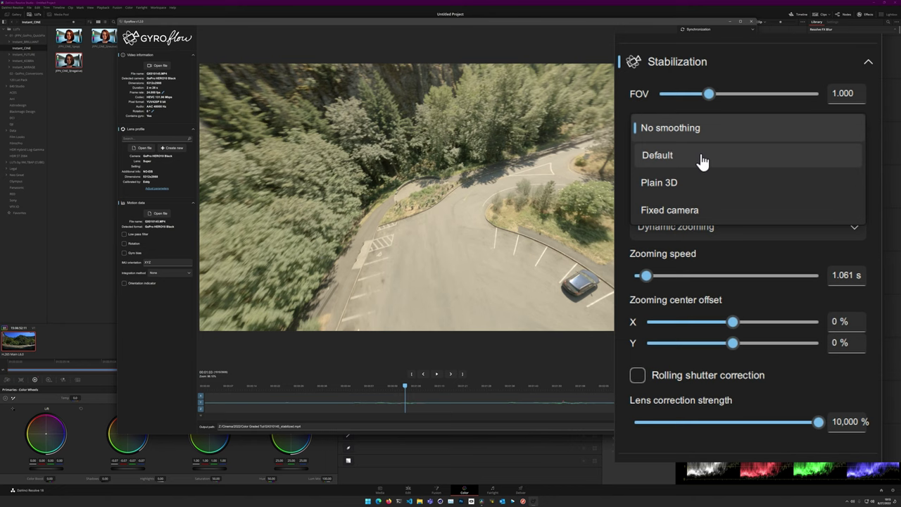
{"action": "left_click", "coordinate": [697, 161]}
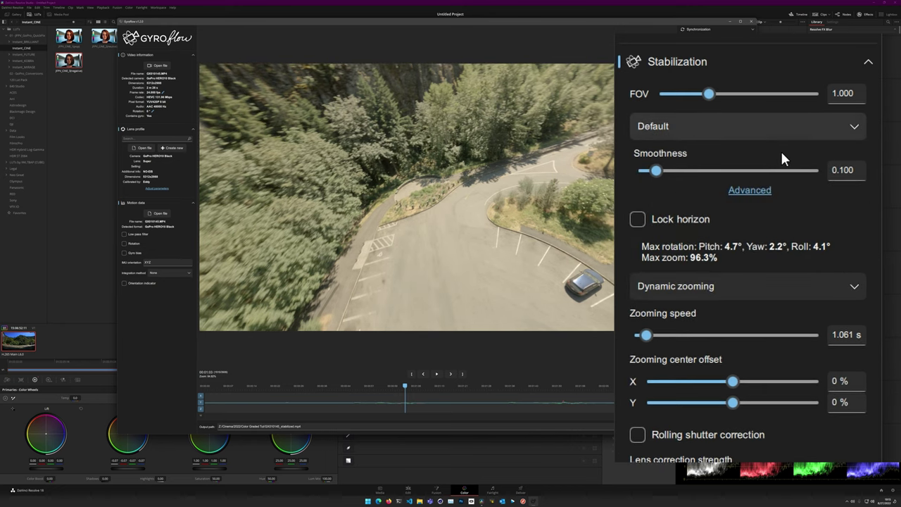
{"action": "left_click", "coordinate": [766, 191]}
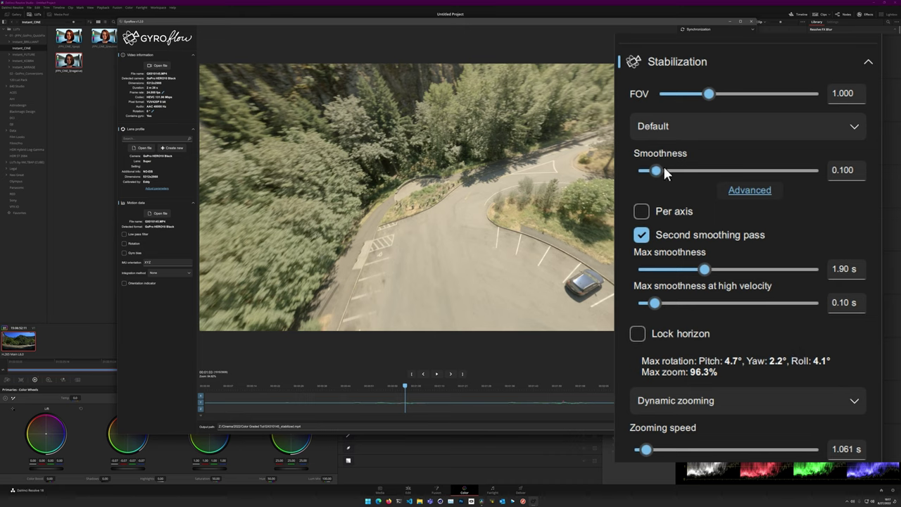
- Switch the stabilization method to No smoothing and play an earlier part of the clip to examine the unstabilized motion
{"action": "left_click", "coordinate": [666, 127]}
{"action": "left_click", "coordinate": [685, 134]}
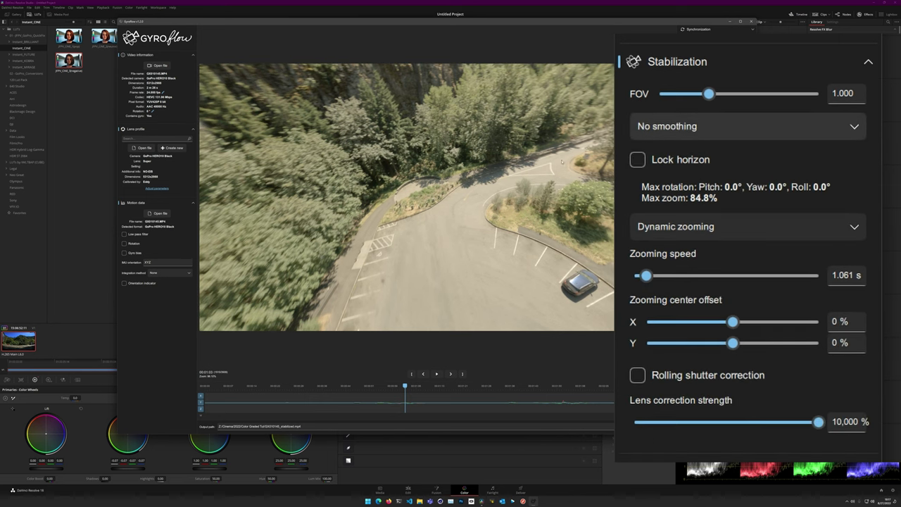
{"action": "left_click_drag", "start_coordinate": [378, 387], "coordinate": [274, 384]}
{"action": "left_click", "coordinate": [436, 374]}
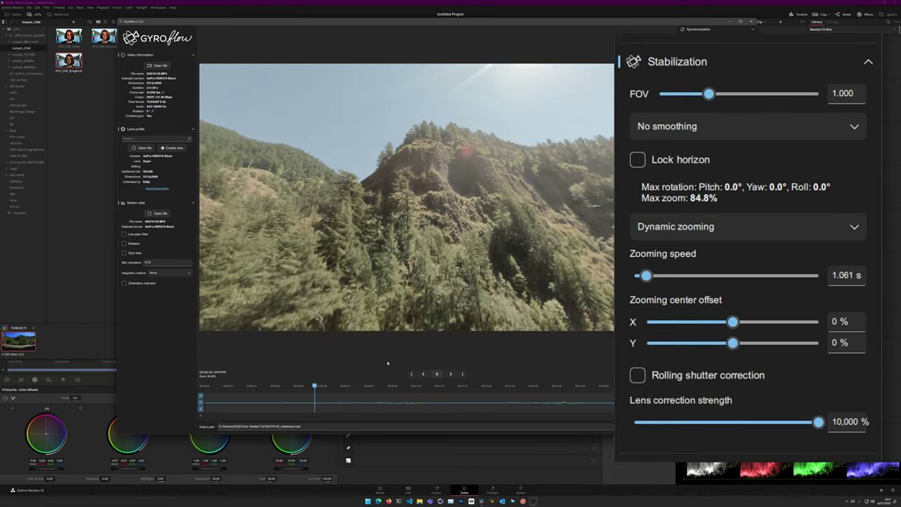
{"action": "left_click", "coordinate": [436, 374]}
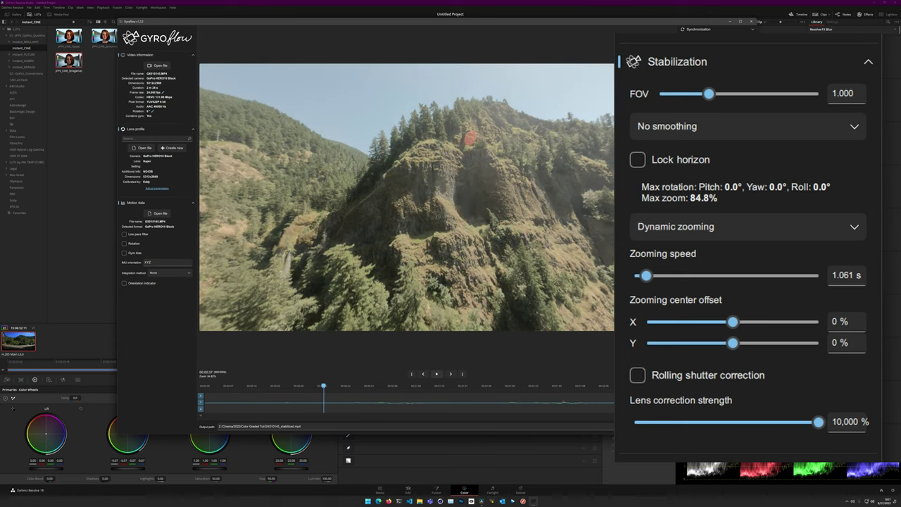
- Set the smoothing back to Default and preview the clip with lens correction strength at 0 % and at full strength
{"action": "left_click_drag", "start_coordinate": [814, 425], "coordinate": [626, 422]}
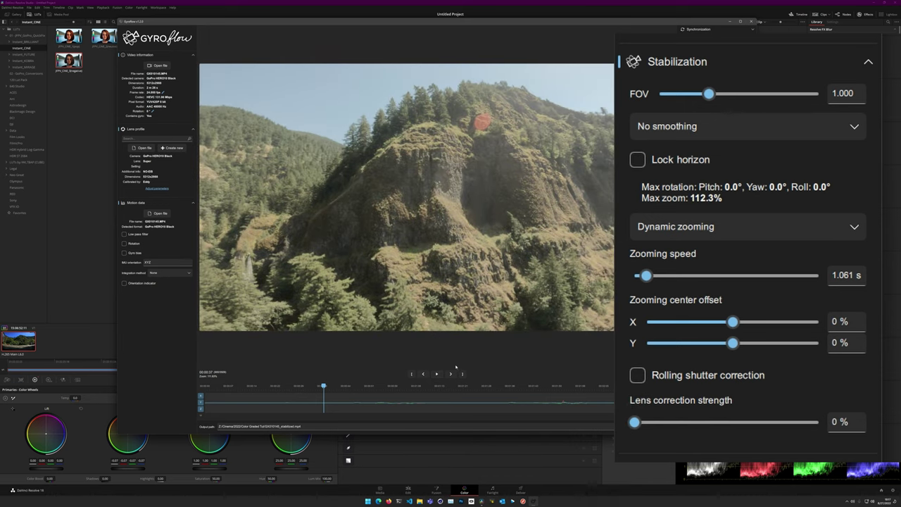
{"action": "left_click", "coordinate": [675, 132]}
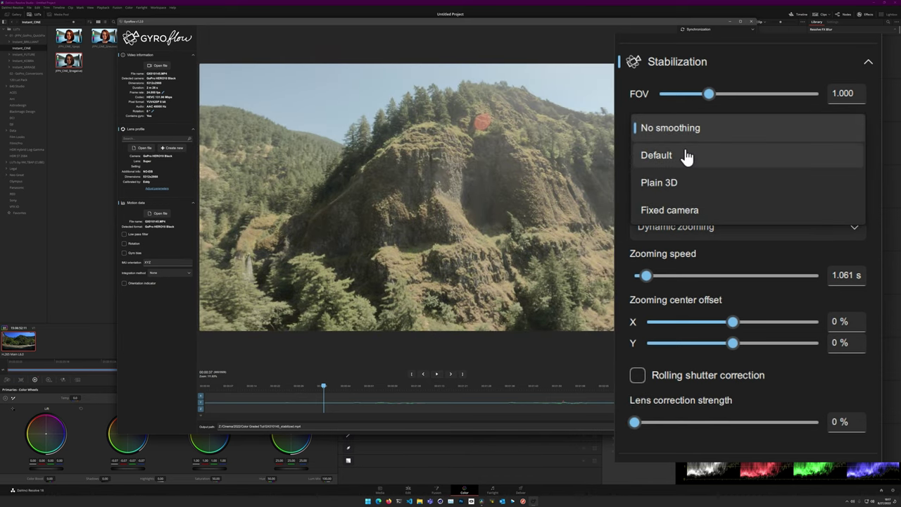
{"action": "left_click", "coordinate": [658, 155]}
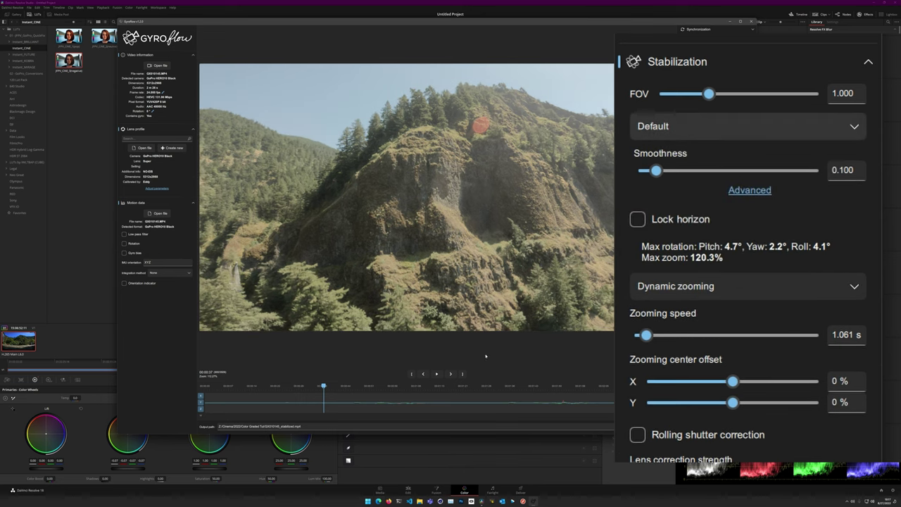
{"action": "left_click", "coordinate": [438, 374]}
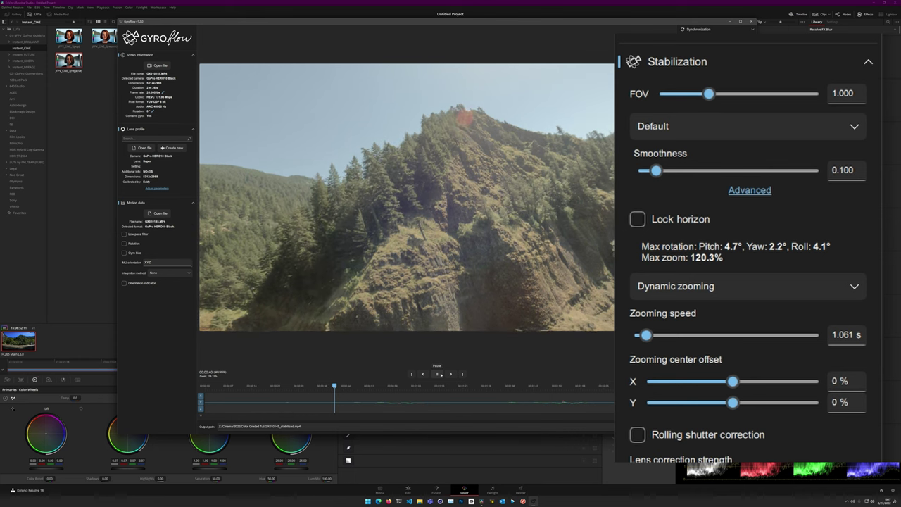
{"action": "left_click", "coordinate": [438, 374]}
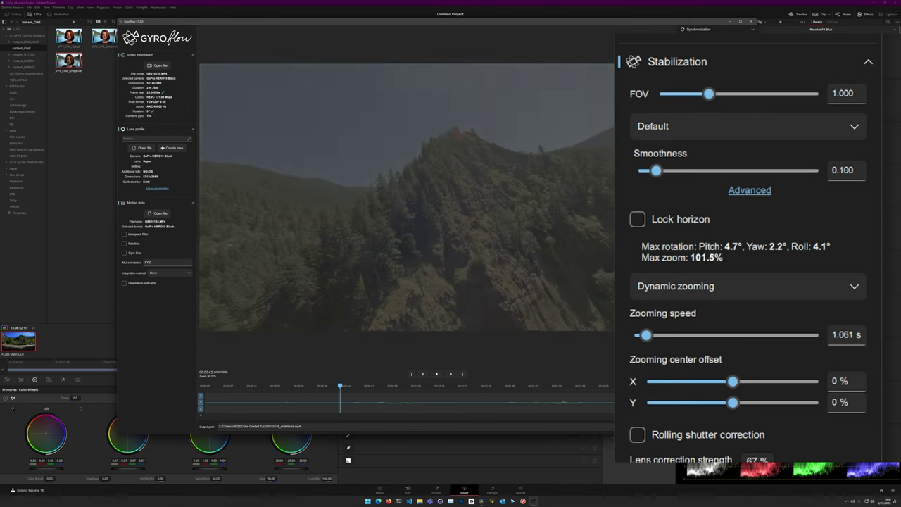
{"action": "left_click", "coordinate": [435, 375]}
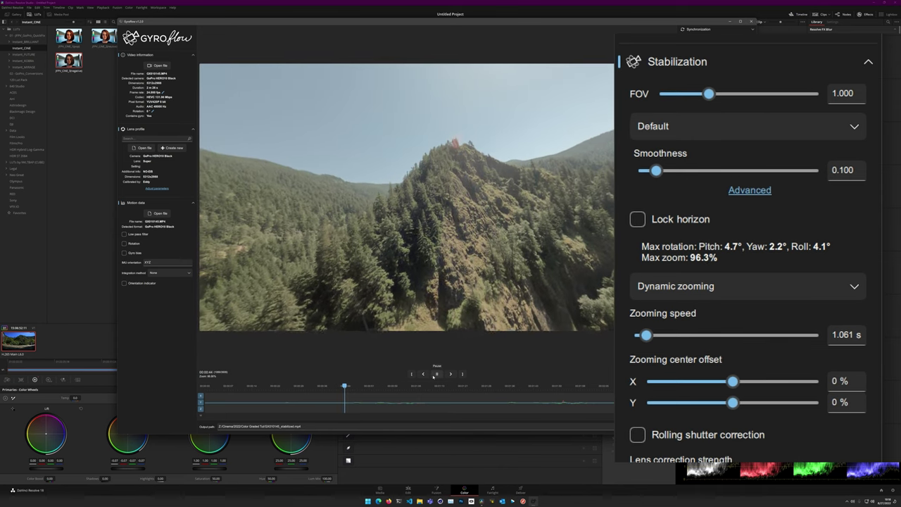
{"action": "left_click", "coordinate": [435, 374]}
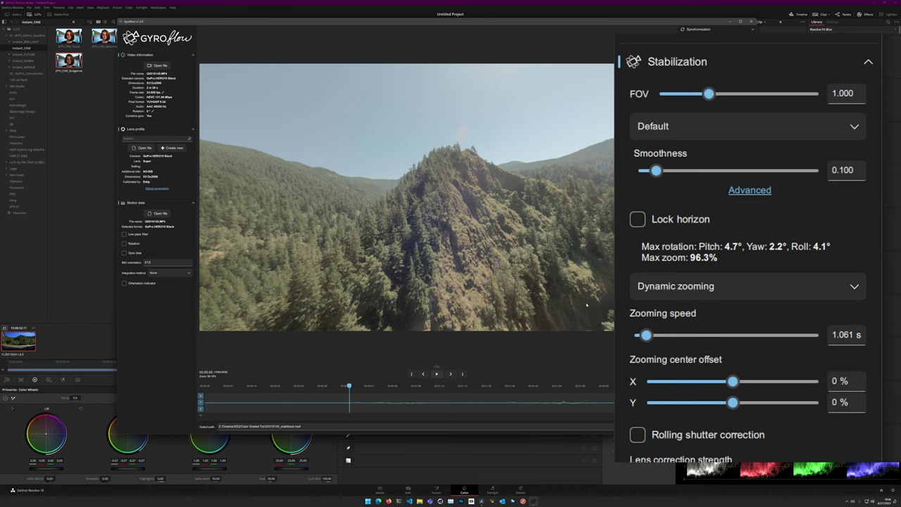
- Try the Lock horizon option, turn it off again, and move the playhead back to an earlier frame
{"action": "left_click", "coordinate": [638, 220]}
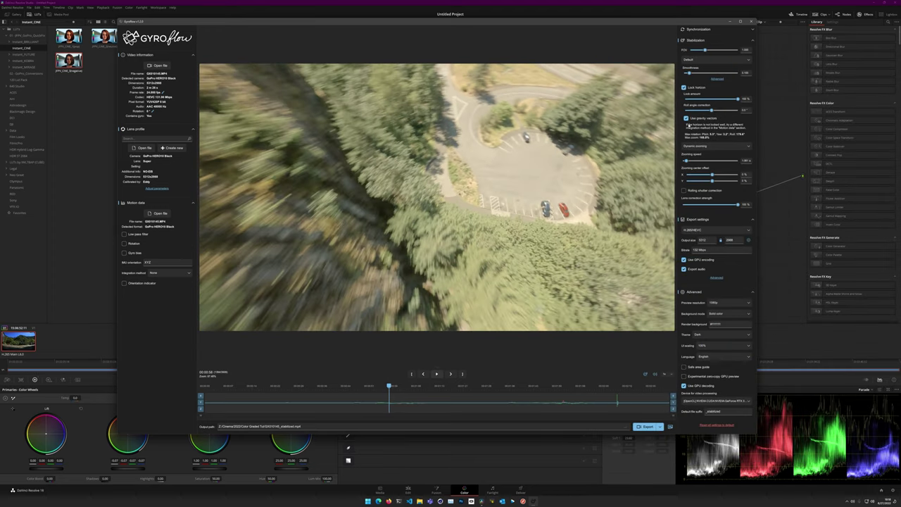
{"action": "left_click", "coordinate": [684, 87]}
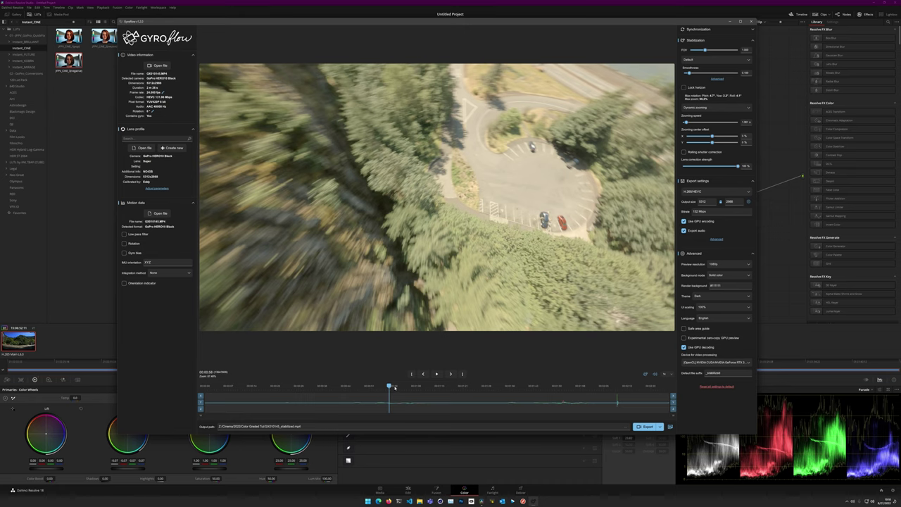
{"action": "left_click_drag", "start_coordinate": [389, 386], "coordinate": [314, 382]}
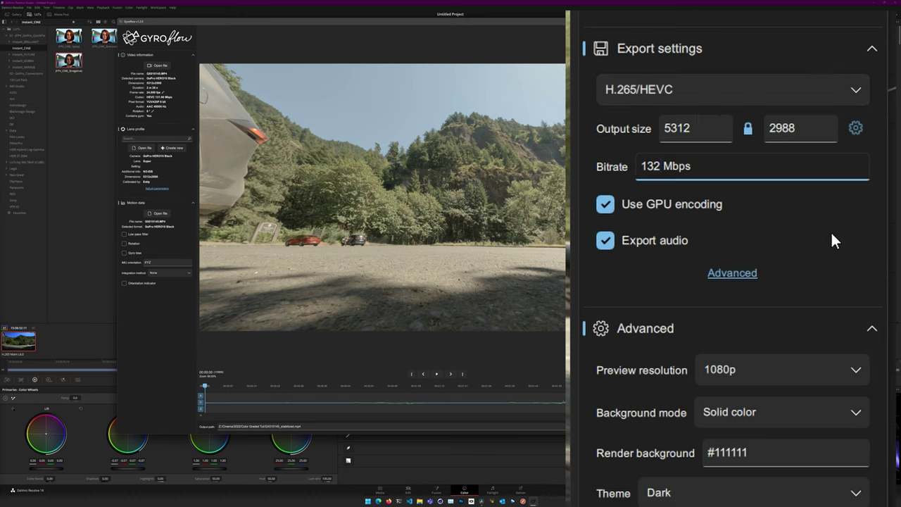
- Set the export bitrate to 600 Mbps and review the custom encoder options in the advanced export settings
{"action": "double_click", "coordinate": [651, 167]}
{"action": "type", "text": "600"}
{"action": "left_click", "coordinate": [739, 276]}
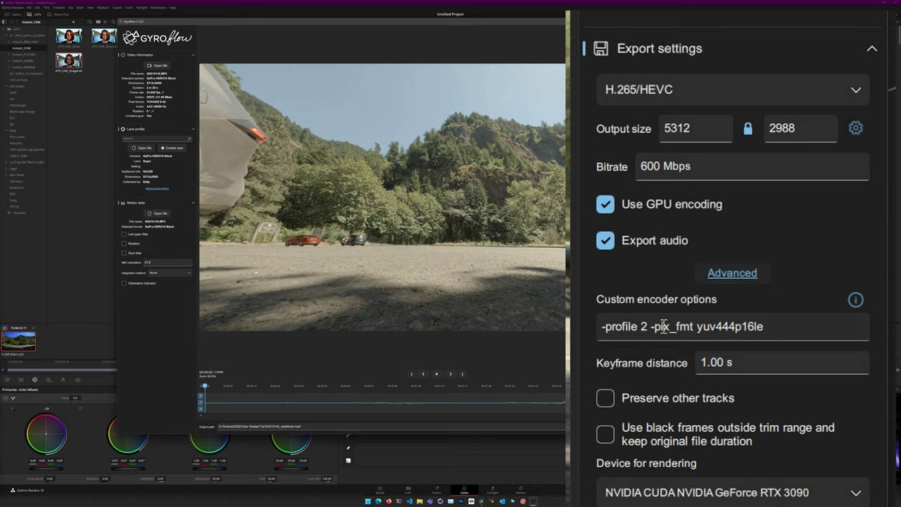
{"action": "left_click_drag", "start_coordinate": [744, 326], "coordinate": [599, 324]}
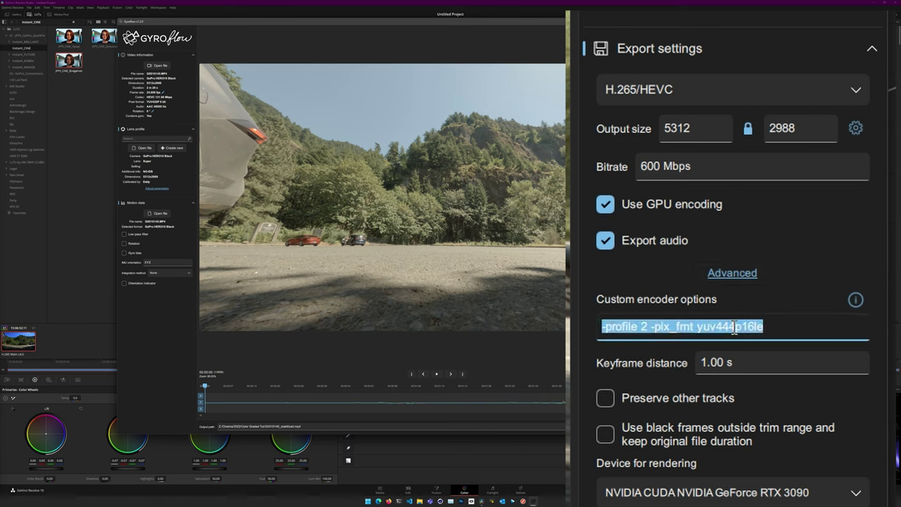
{"action": "left_click", "coordinate": [775, 327]}
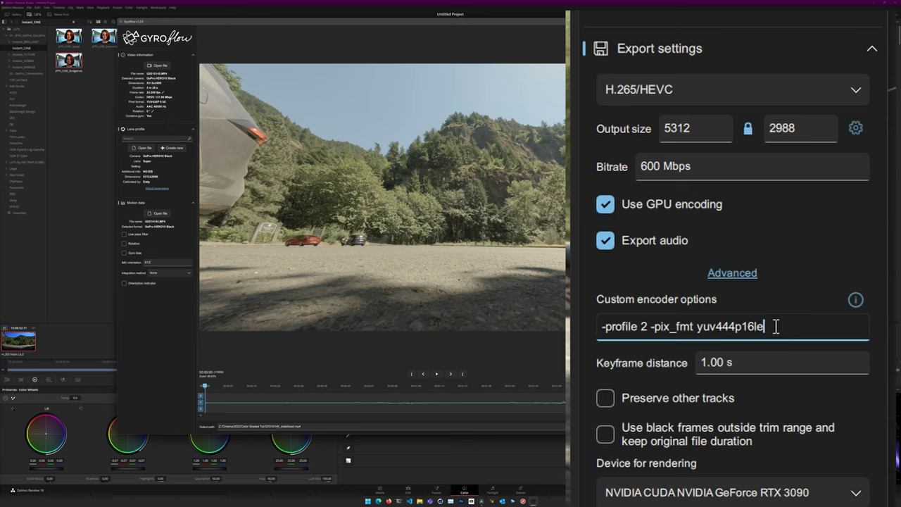
{"action": "left_click", "coordinate": [745, 285]}
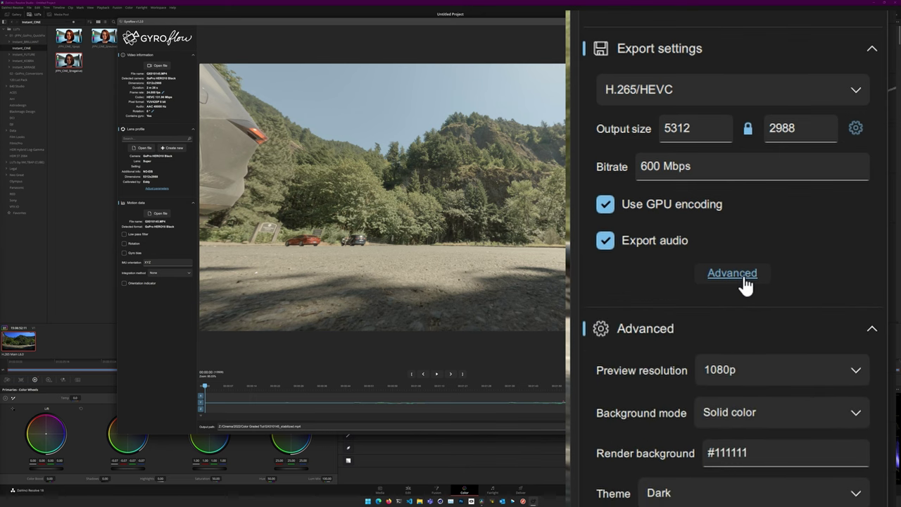
{"action": "left_click", "coordinate": [744, 281]}
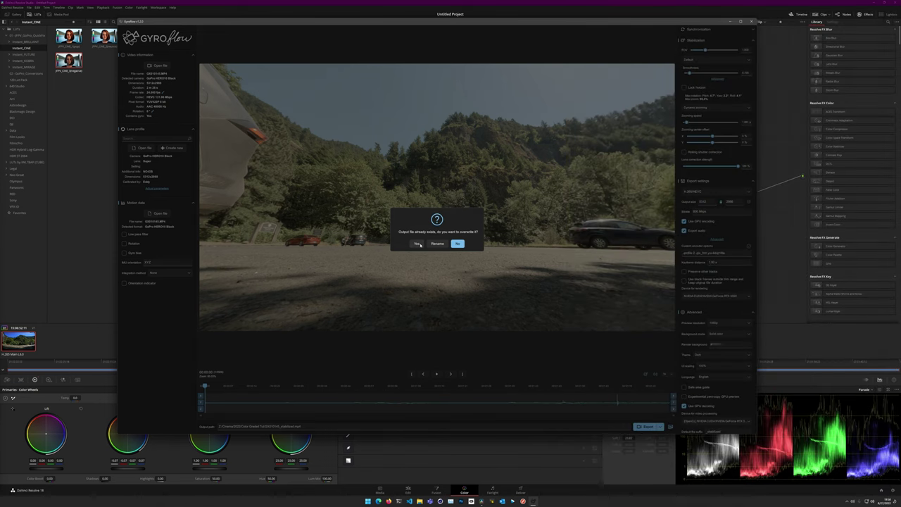
- Export the stabilized video over the existing GX010145_stabilized.mp4, dismiss the completion message, and return to DaVinci Resolve
{"action": "left_click", "coordinate": [417, 244]}
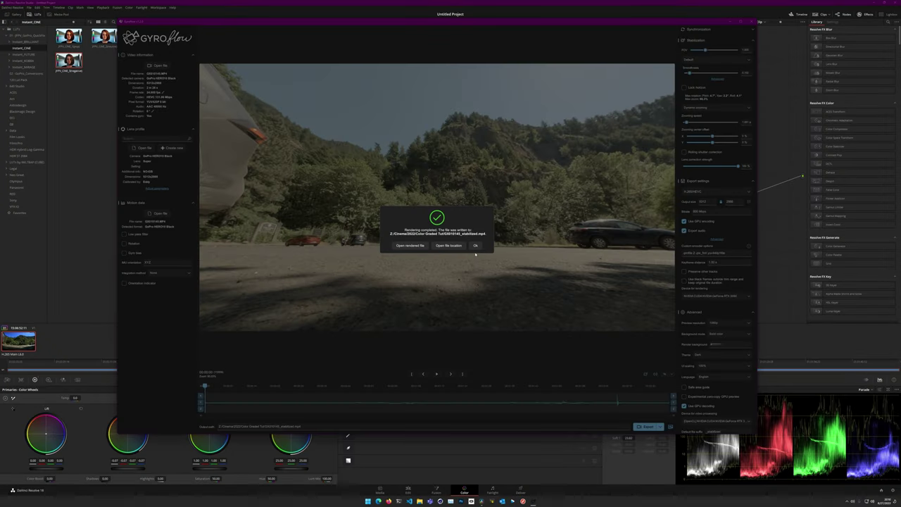
{"action": "left_click", "coordinate": [475, 246]}
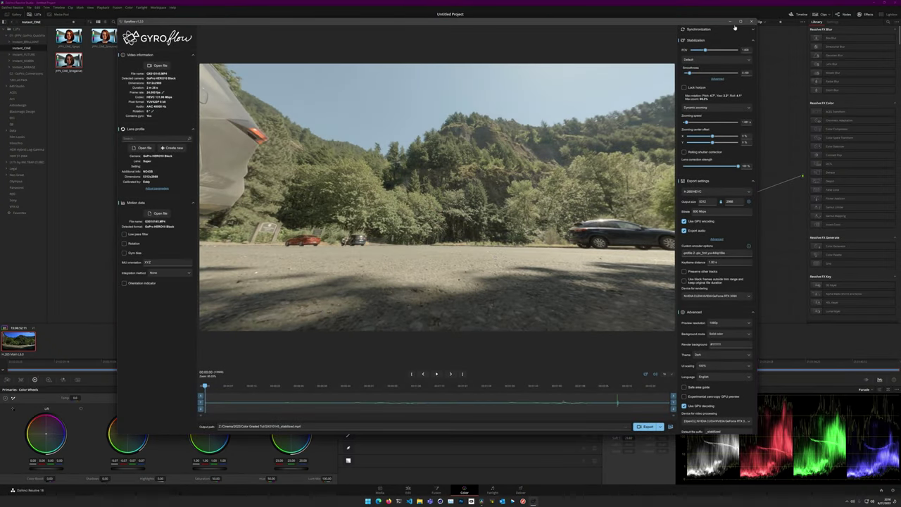
{"action": "left_click", "coordinate": [731, 23]}
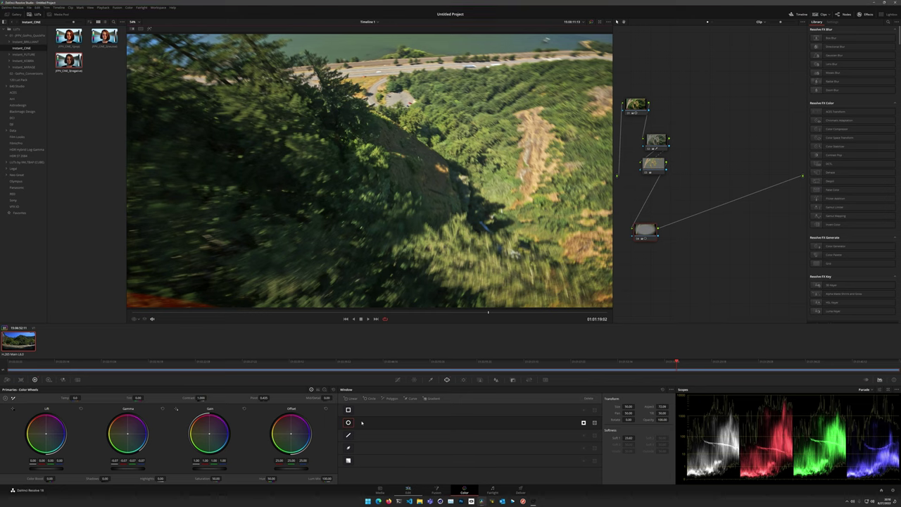
- On the Edit page, delete the original clip's video and audio from Timeline 1
{"action": "left_click", "coordinate": [408, 490]}
{"action": "left_click_drag", "start_coordinate": [312, 324], "coordinate": [333, 427]}
{"action": "key", "text": "Delete"}
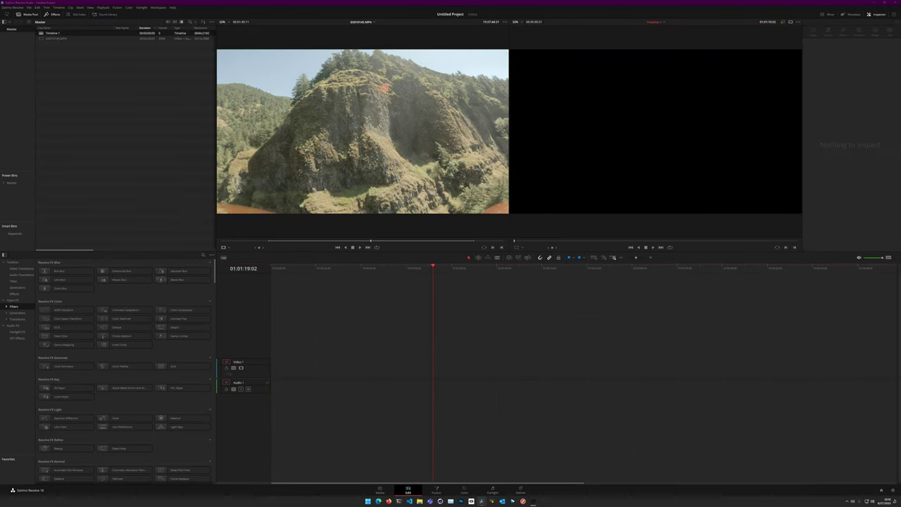
- Import GX010145_stabilized.mp4 into the media pool and load it in the source viewer
{"action": "mouse_move", "coordinate": [119, 118]}
{"action": "left_mouse_down"}
{"action": "mouse_move", "coordinate": [116, 106]}
{"action": "mouse_move", "coordinate": [118, 114]}
{"action": "left_mouse_up"}
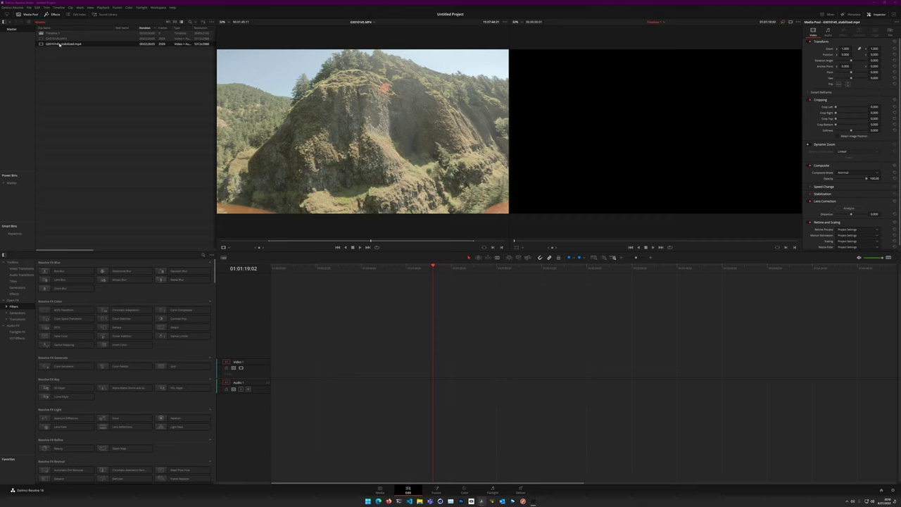
{"action": "double_click", "coordinate": [60, 44]}
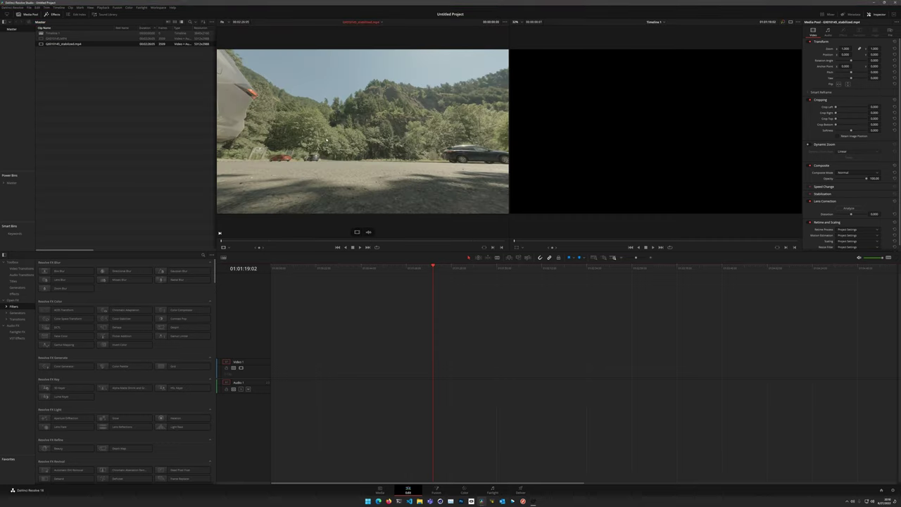
- Preview the stabilized clip, trim its start and end, and place the trimmed range at the beginning of Timeline 1
{"action": "key", "text": "space"}
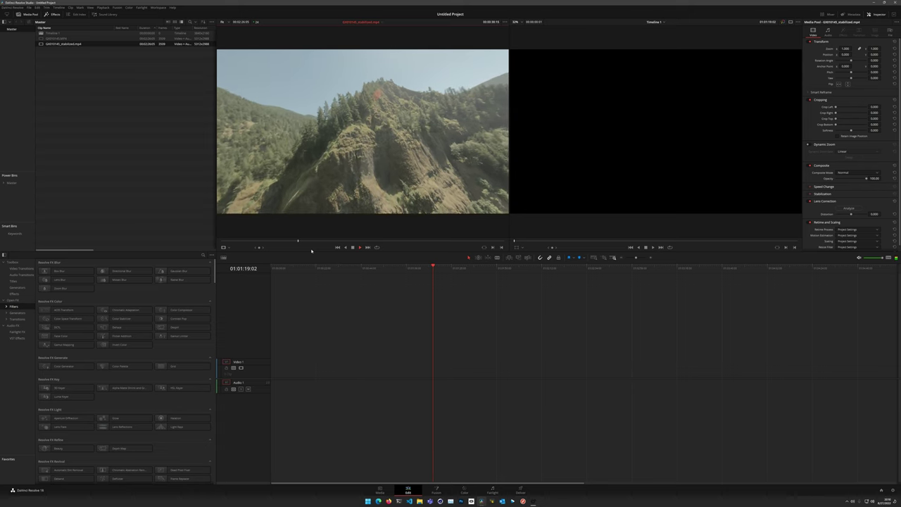
{"action": "left_click", "coordinate": [352, 248]}
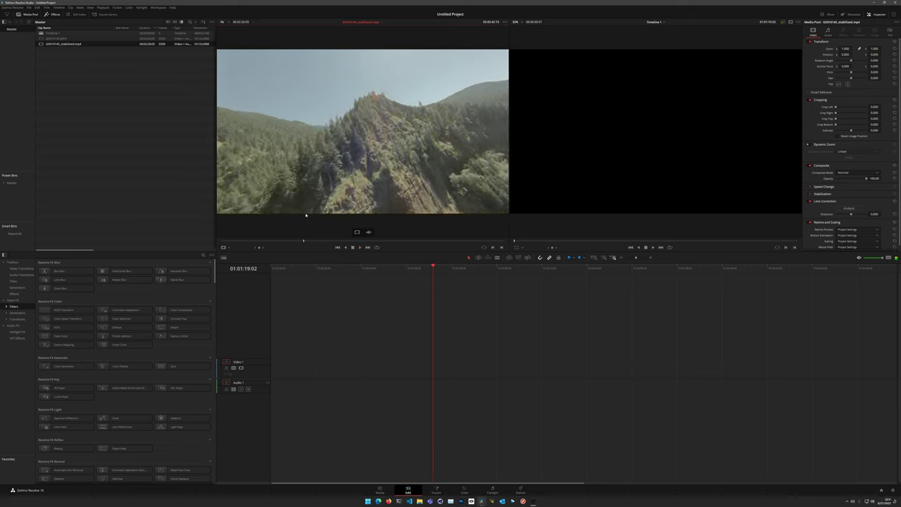
{"action": "left_click", "coordinate": [256, 242]}
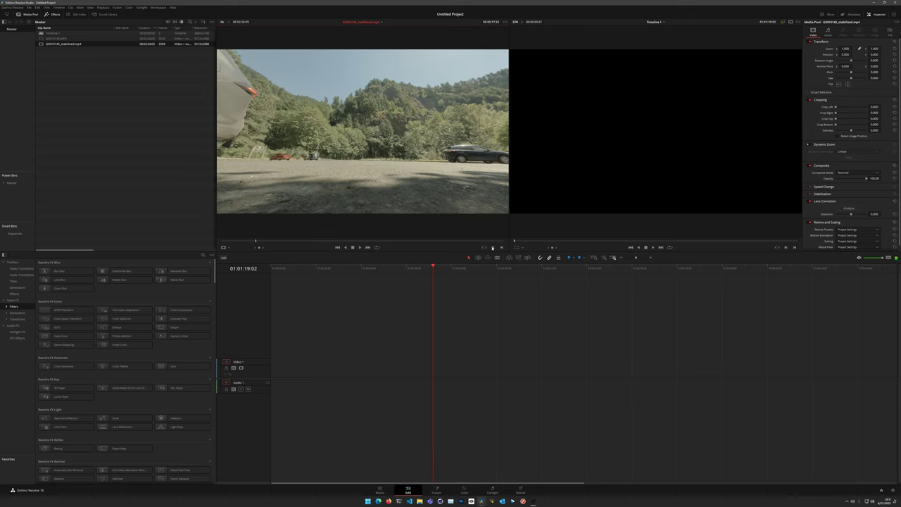
{"action": "left_click", "coordinate": [465, 242]}
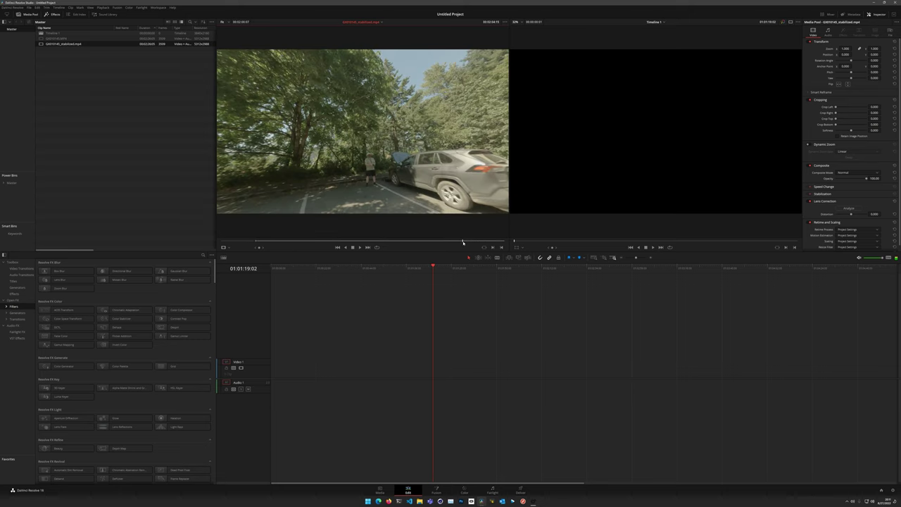
{"action": "left_click_drag", "start_coordinate": [386, 202], "coordinate": [304, 370]}
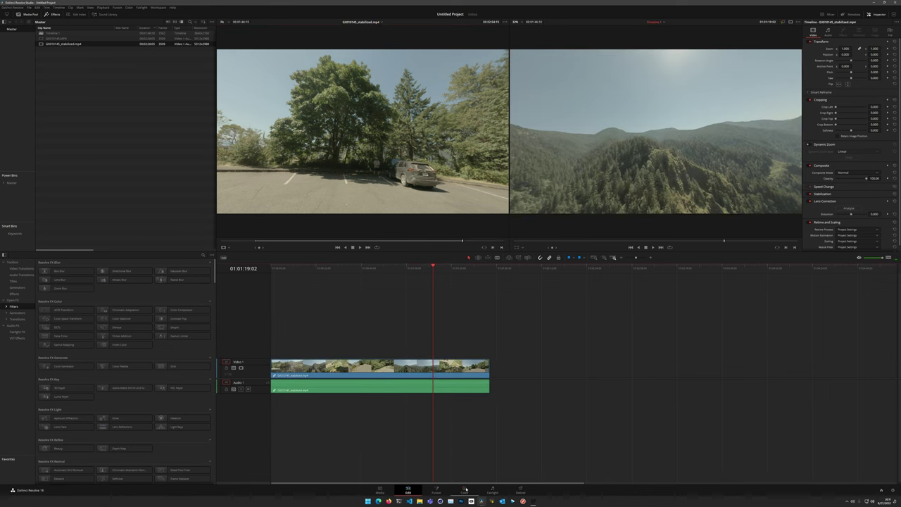
- On the Color page, move to the aerial road shot and sample white balance from the white truck
{"action": "key", "text": "shift+5"}
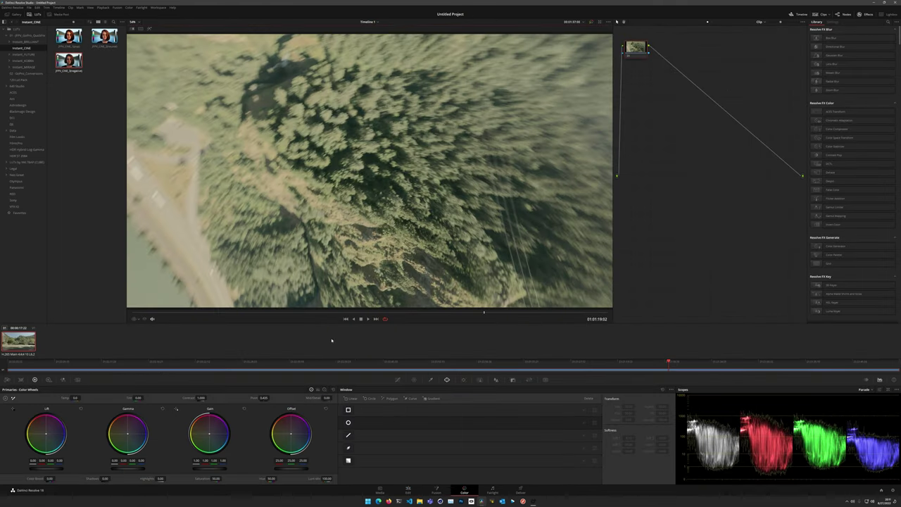
{"action": "left_click", "coordinate": [251, 315]}
{"action": "left_click_drag", "start_coordinate": [265, 315], "coordinate": [285, 316]}
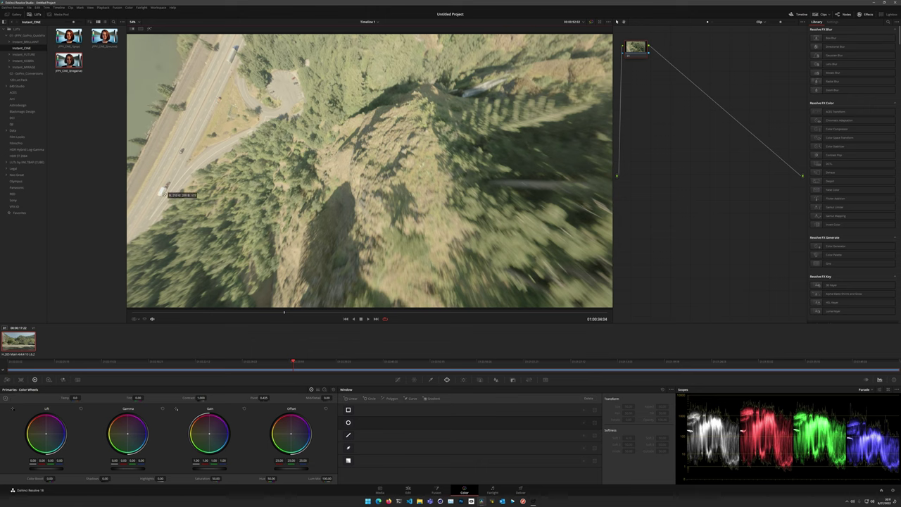
{"action": "left_click", "coordinate": [163, 192]}
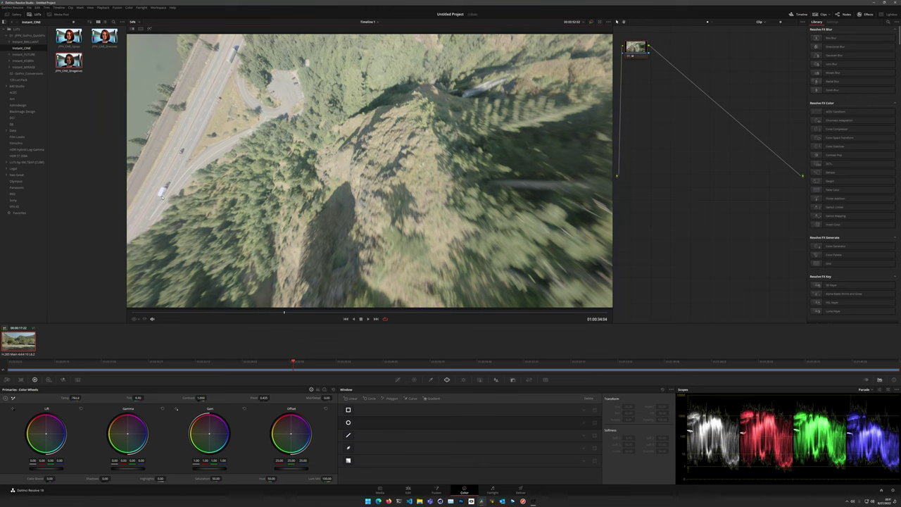
- Set the clip's shadows to 100 and pivot to 1.000, then raise its contrast and midtone detail
{"action": "left_click_drag", "start_coordinate": [106, 478], "coordinate": [386, 407]}
{"action": "left_click_drag", "start_coordinate": [264, 398], "coordinate": [271, 398]}
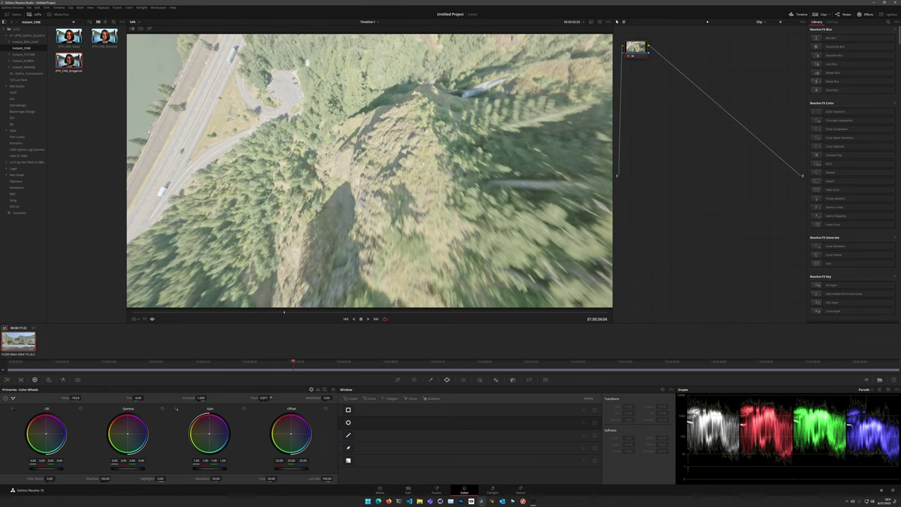
{"action": "left_click_drag", "start_coordinate": [200, 398], "coordinate": [229, 398]}
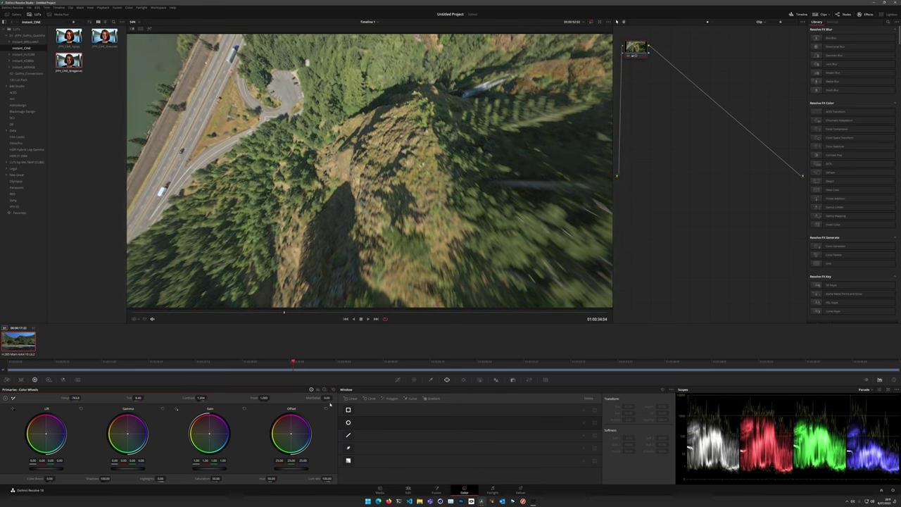
{"action": "left_click_drag", "start_coordinate": [326, 398], "coordinate": [342, 398]}
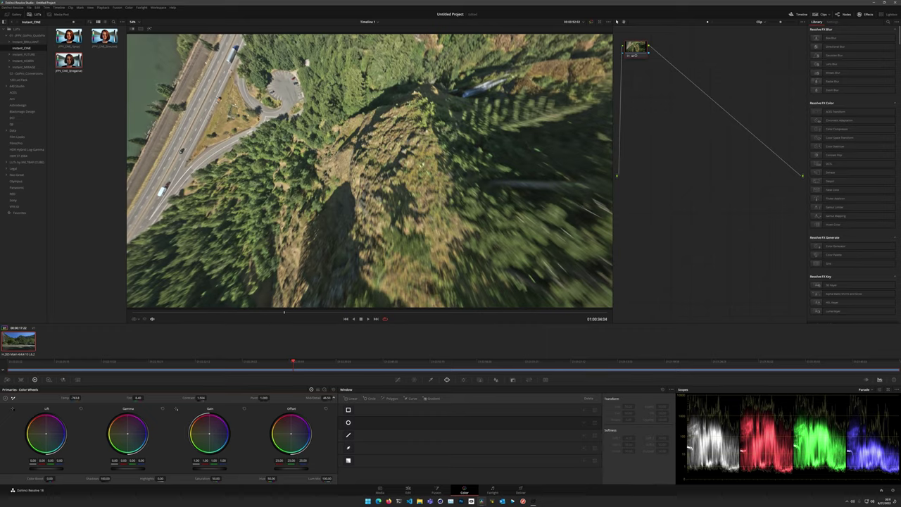
- Play and scrub through the graded stabilized clip to examine sharpness and motion from the cliff dives back to takeoff
{"action": "left_click", "coordinate": [366, 319]}
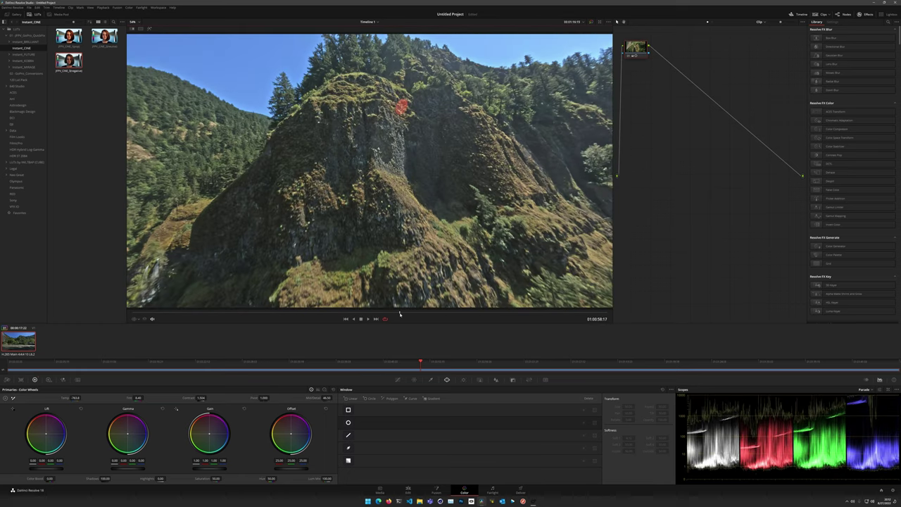
{"action": "left_click", "coordinate": [361, 319]}
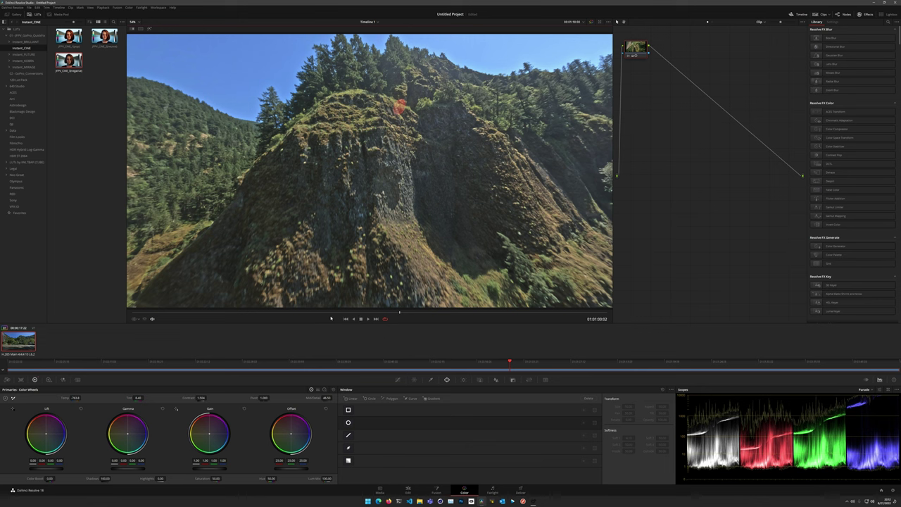
{"action": "left_click_drag", "start_coordinate": [322, 315], "coordinate": [281, 315]}
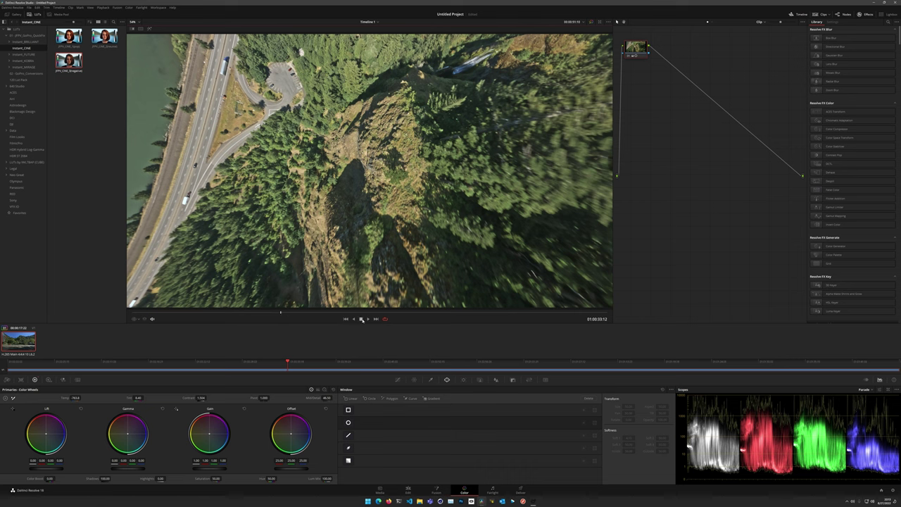
{"action": "left_click_drag", "start_coordinate": [280, 312], "coordinate": [263, 313]}
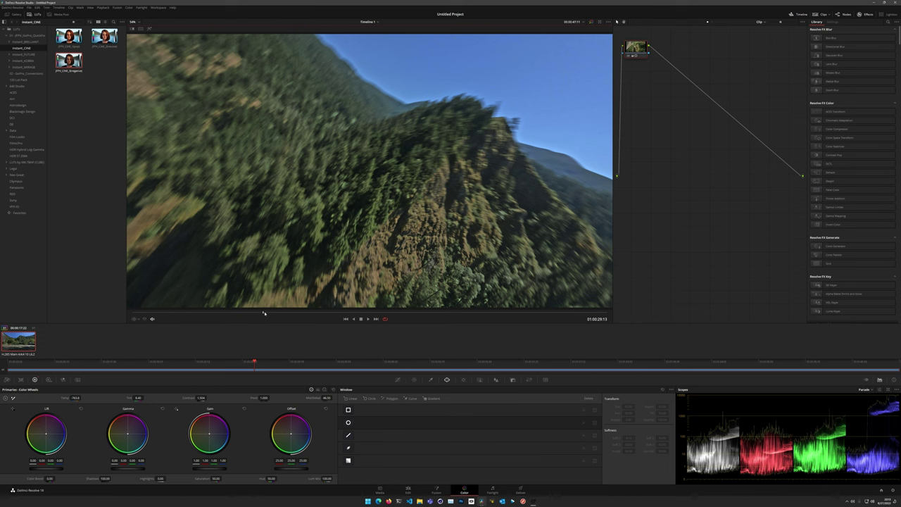
{"action": "left_click_drag", "start_coordinate": [264, 313], "coordinate": [190, 308]}
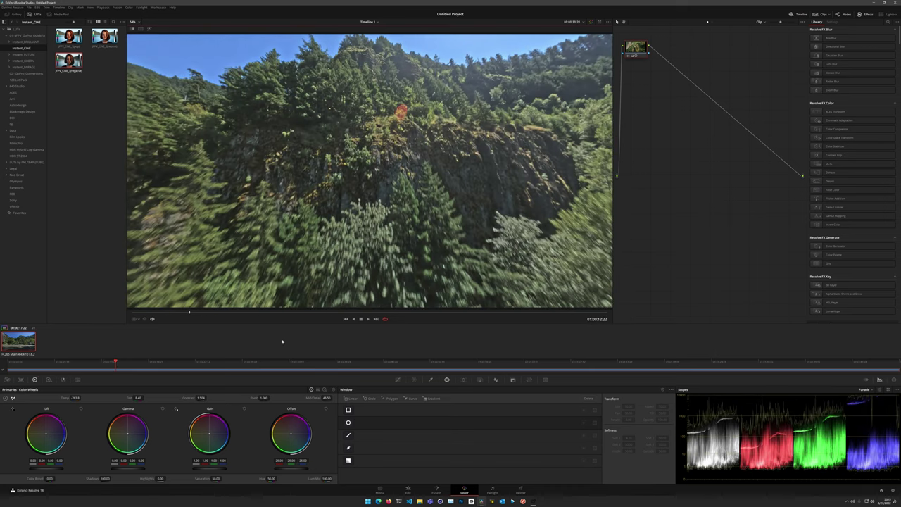
{"action": "left_click_drag", "start_coordinate": [183, 316], "coordinate": [169, 312]}
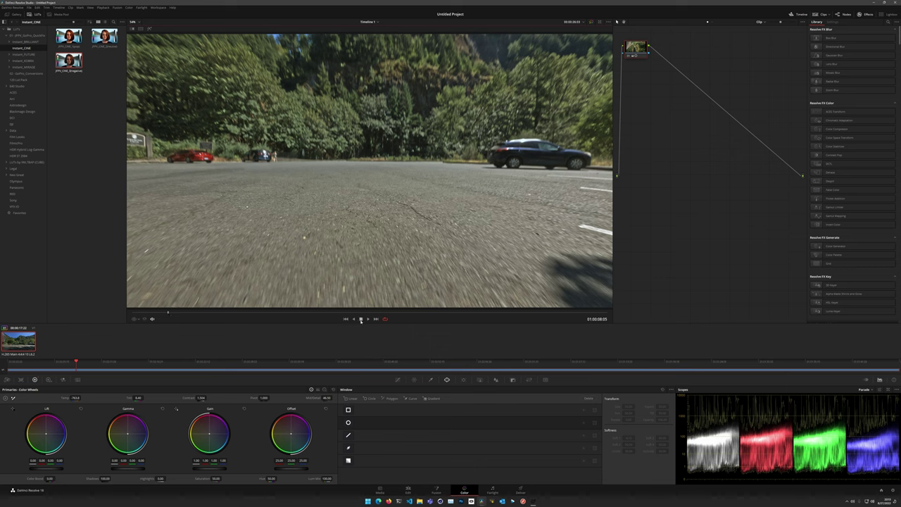
- Return to the Edit page and set a custom 5312 x 2988 timeline resolution in the project settings
{"action": "left_click", "coordinate": [408, 490]}
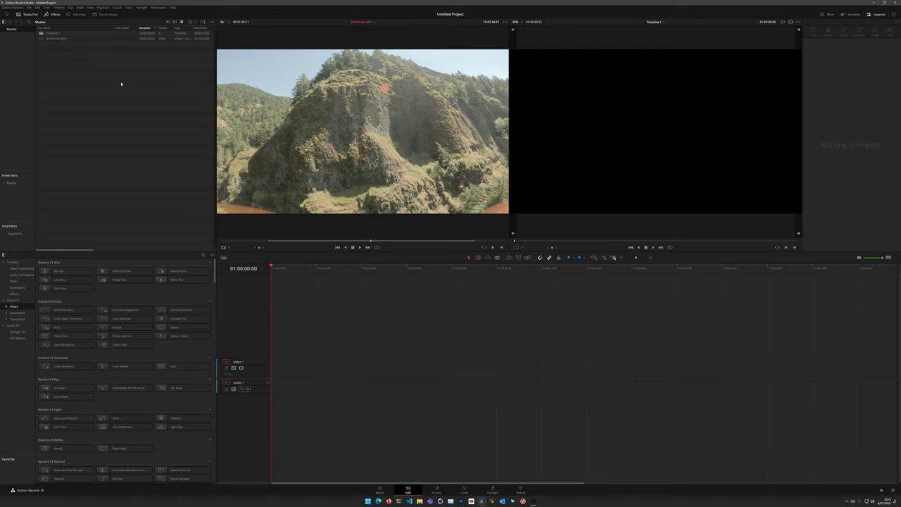
{"action": "left_click", "coordinate": [37, 7]}
{"action": "mouse_move", "coordinate": [29, 7]}
{"action": "left_click", "coordinate": [41, 98]}
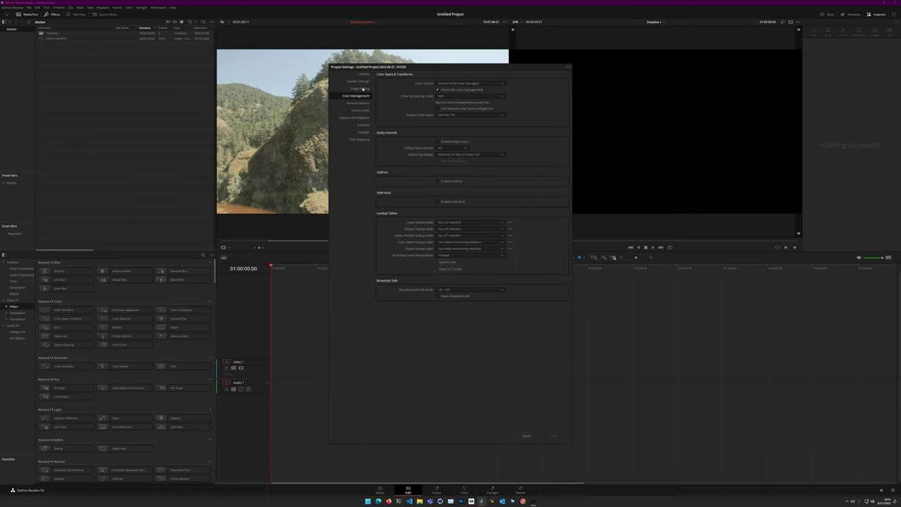
{"action": "left_click", "coordinate": [359, 81]}
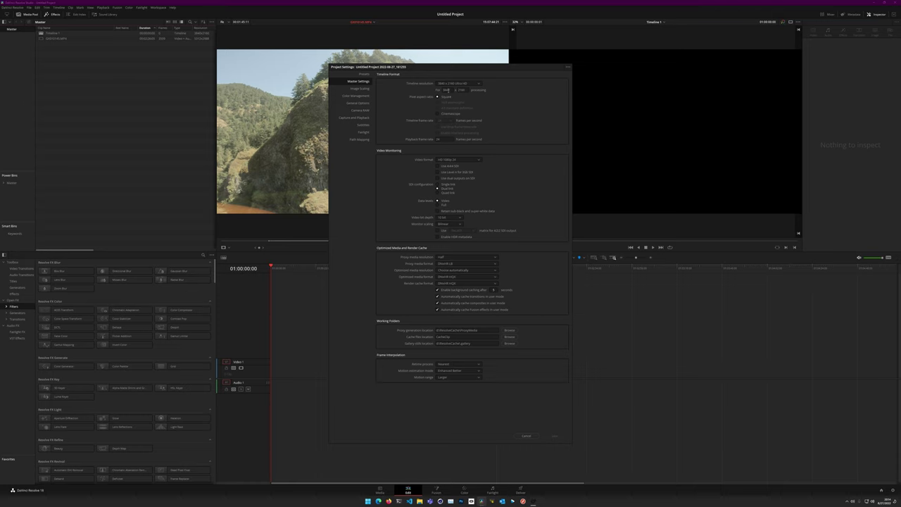
{"action": "left_click", "coordinate": [446, 91]}
{"action": "type", "text": "1920"}
{"action": "key", "text": "Tab"}
{"action": "type", "text": "1"}
{"action": "left_click", "coordinate": [554, 435]}
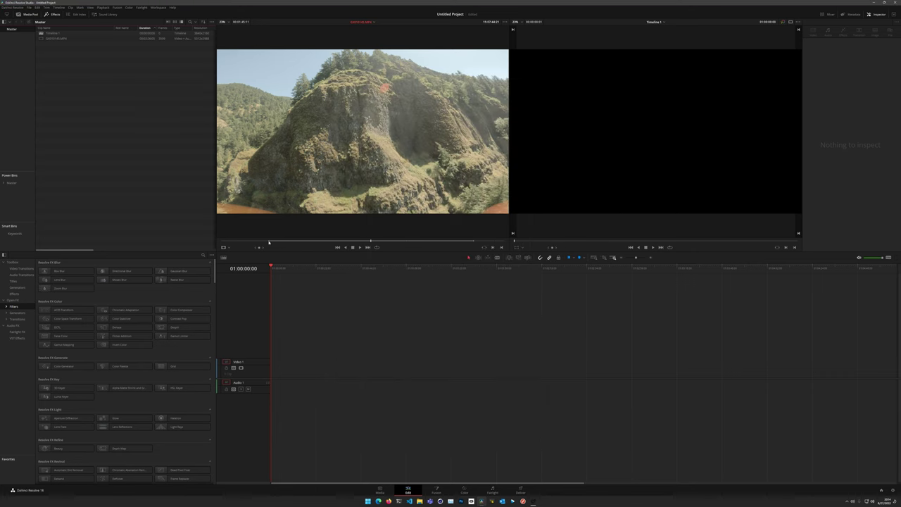
- Extend the source clip's in and out points to its full length and add it to the start of Timeline 1
{"action": "left_click_drag", "start_coordinate": [257, 242], "coordinate": [309, 241]}
{"action": "left_click_drag", "start_coordinate": [475, 241], "coordinate": [514, 241]}
{"action": "left_click_drag", "start_coordinate": [362, 131], "coordinate": [274, 363]}
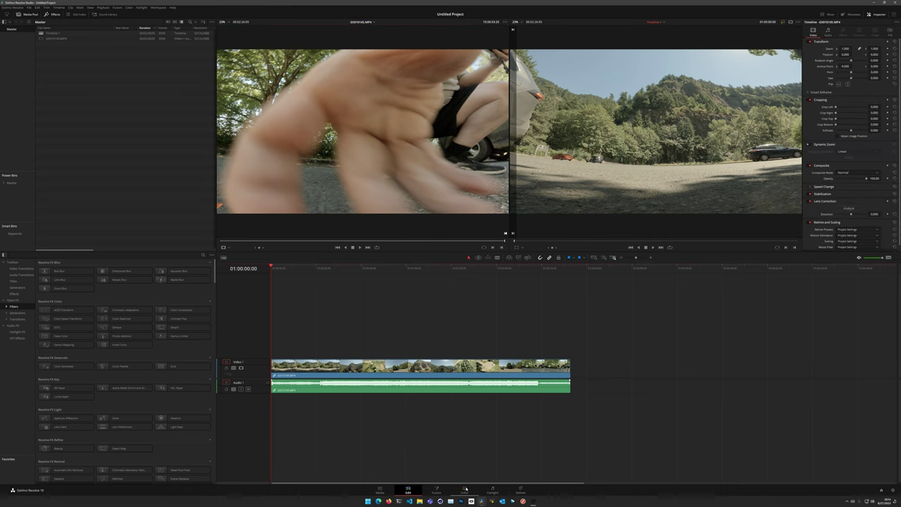
- On the Color page, apply temporal noise reduction with 5 frames, Better motion estimation, Large motion range, and linked luma and chroma thresholds of about 7.6
{"action": "left_click", "coordinate": [465, 490]}
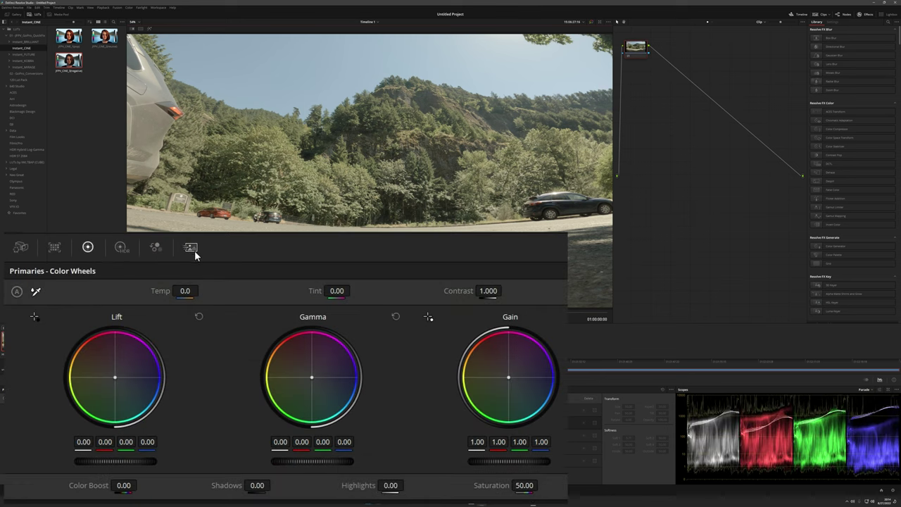
{"action": "left_click", "coordinate": [194, 250]}
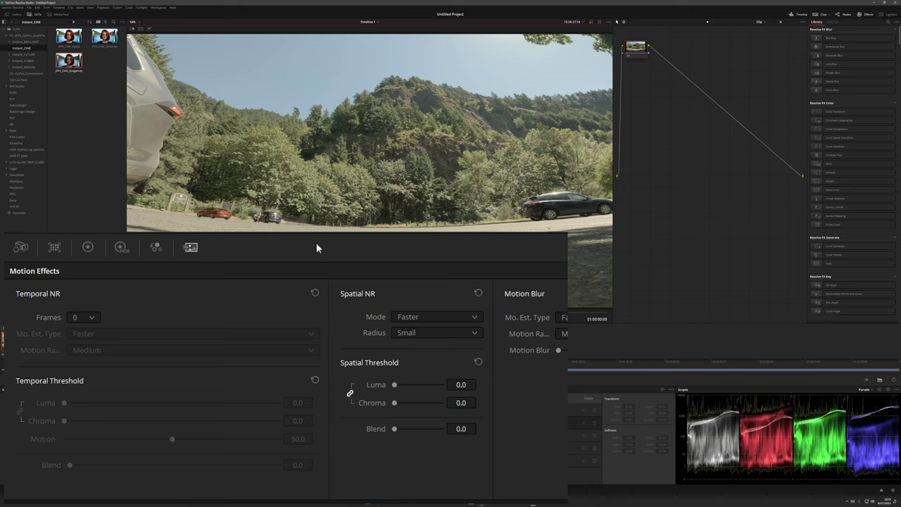
{"action": "left_click", "coordinate": [82, 319]}
{"action": "left_click", "coordinate": [78, 395]}
{"action": "left_click", "coordinate": [121, 335]}
{"action": "left_click", "coordinate": [112, 363]}
{"action": "left_click", "coordinate": [124, 351]}
{"action": "left_click", "coordinate": [120, 366]}
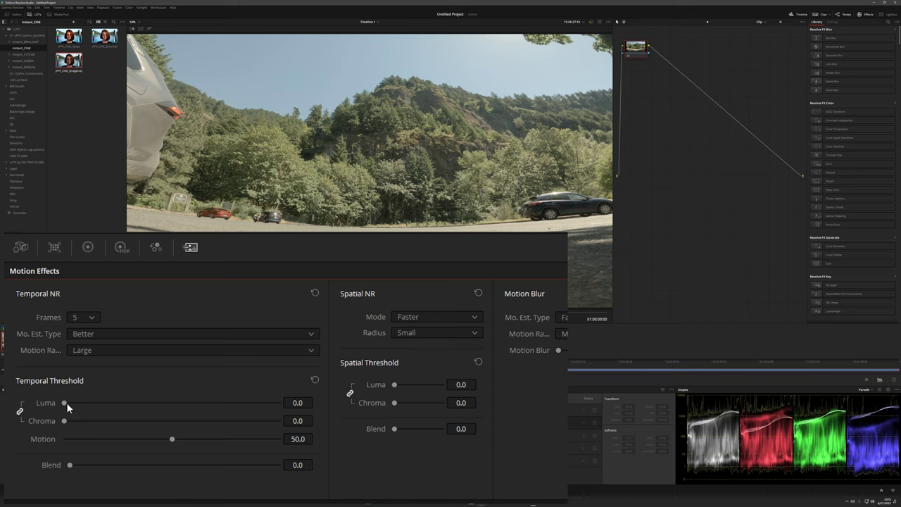
{"action": "left_click_drag", "start_coordinate": [75, 405], "coordinate": [81, 407]}
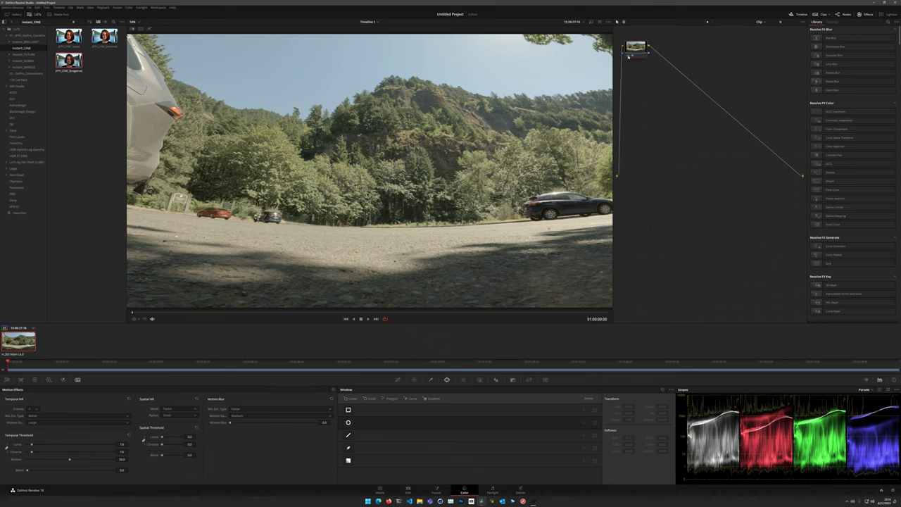
- Toggle the noise reduction node and play sections of the clip to compare image quality and playback performance
{"action": "key", "text": "ctrl+d"}
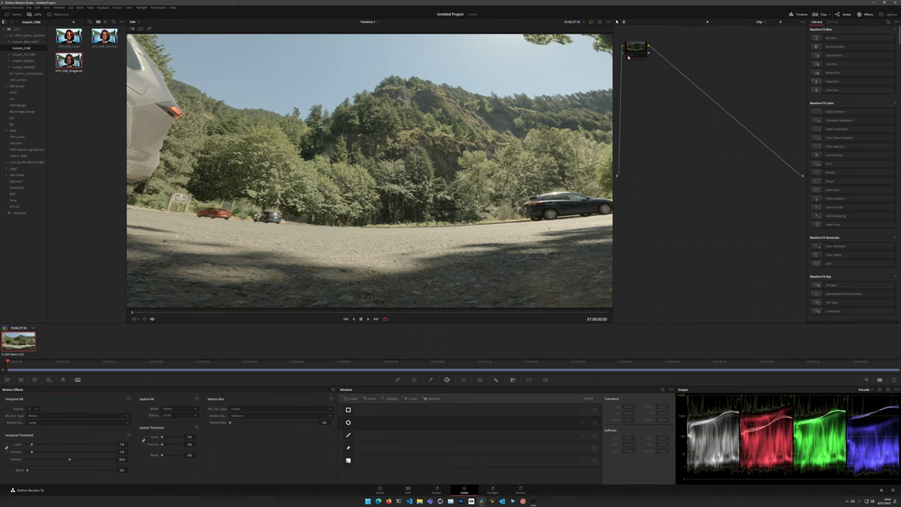
{"action": "key", "text": "ctrl+d"}
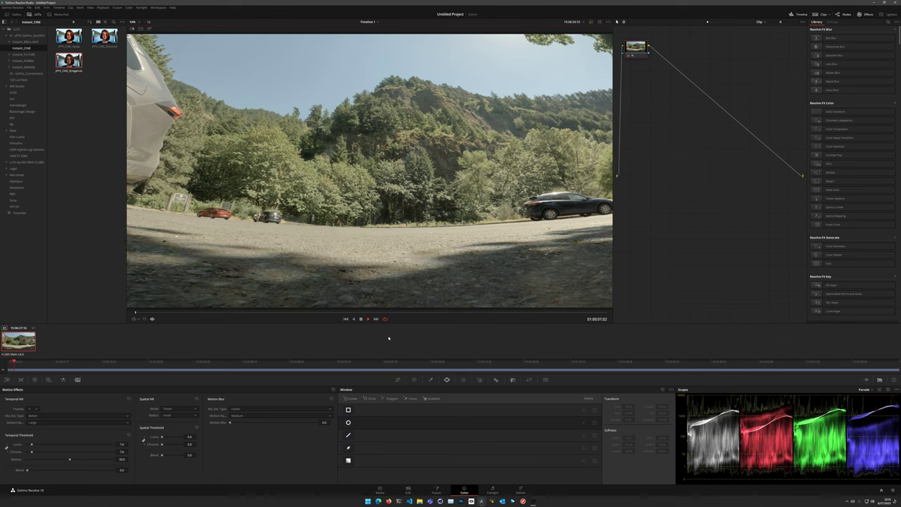
{"action": "left_click", "coordinate": [359, 319]}
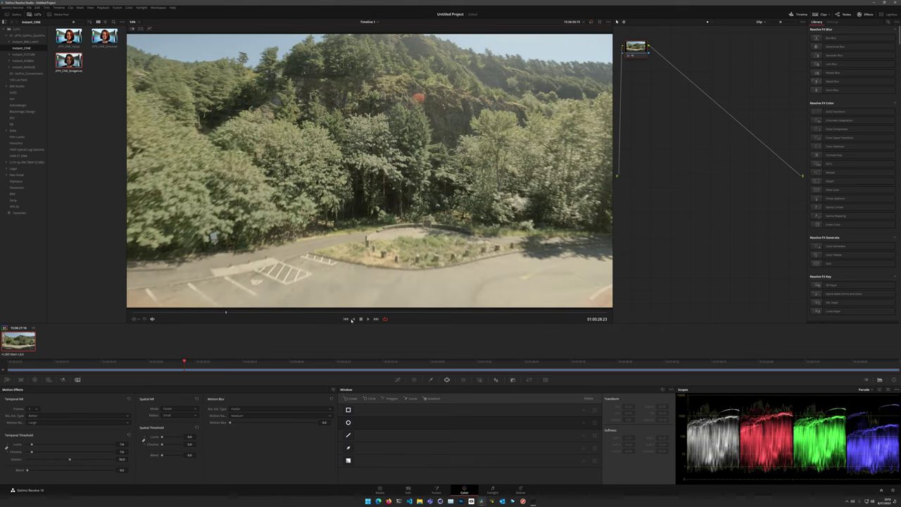
{"action": "left_click", "coordinate": [366, 319]}
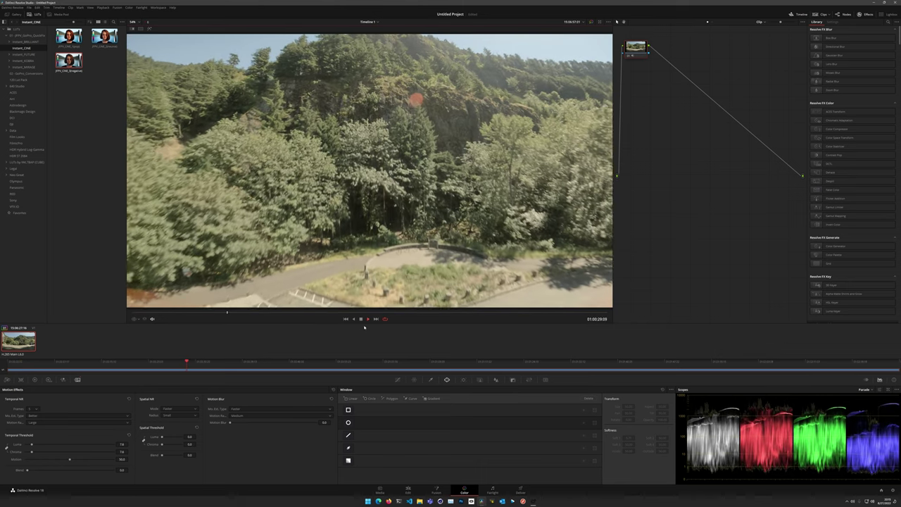
{"action": "left_click", "coordinate": [360, 319]}
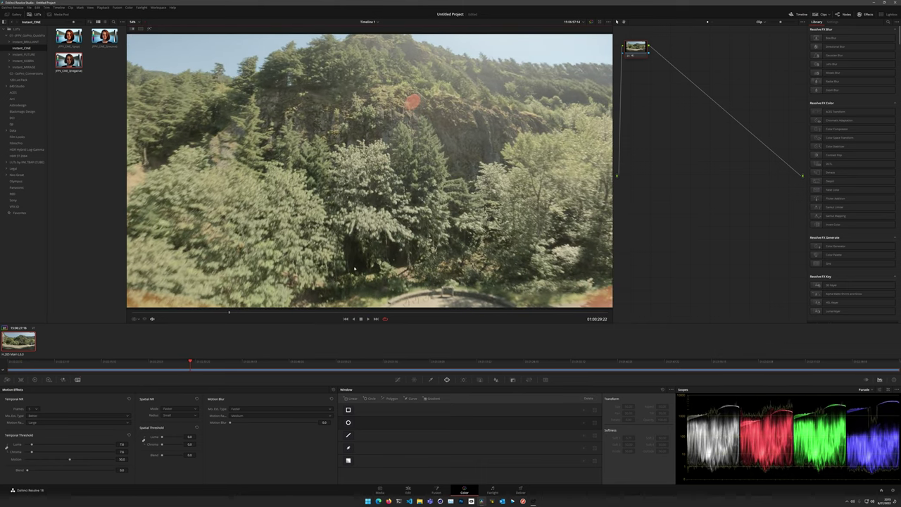
{"action": "left_click", "coordinate": [628, 55]}
{"action": "left_click", "coordinate": [366, 319]}
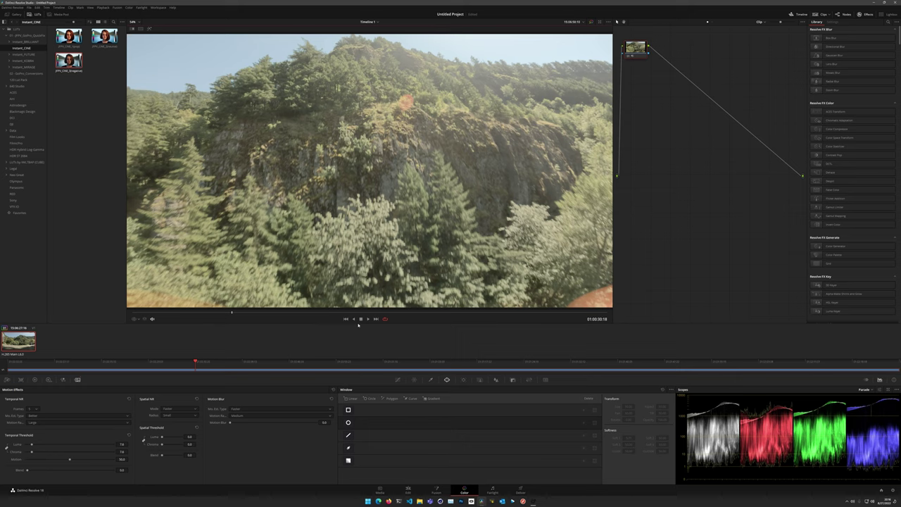
- On the Edit page, load GX010175.MP4 in the source viewer and play its early flight footage full screen
{"action": "key", "text": "shift+4"}
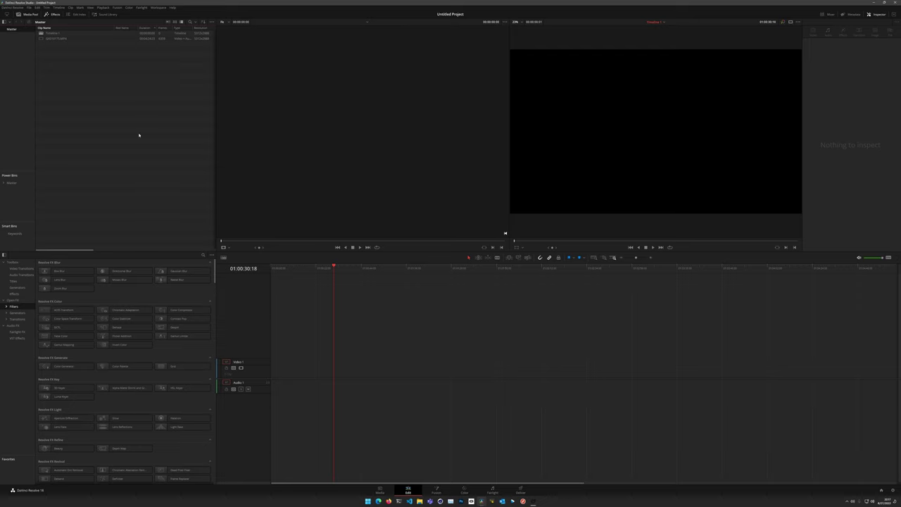
{"action": "left_click_drag", "start_coordinate": [57, 38], "coordinate": [286, 115]}
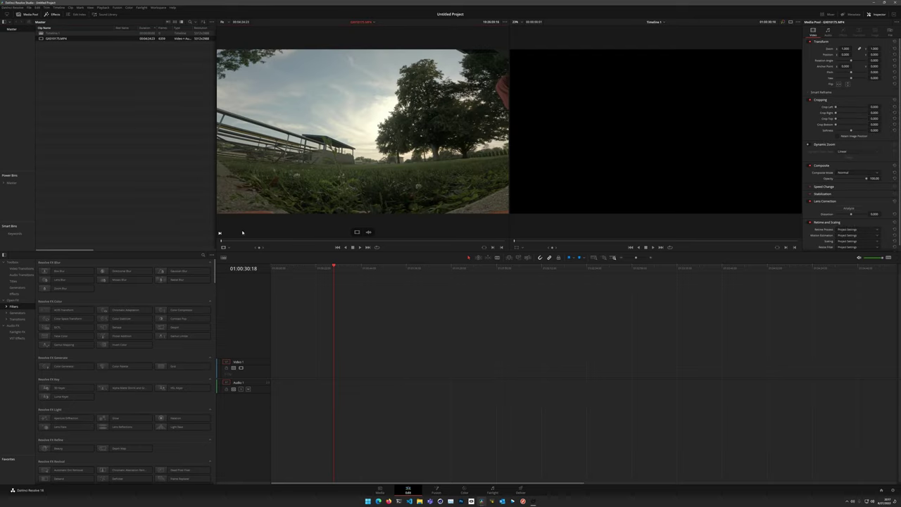
{"action": "left_click_drag", "start_coordinate": [235, 242], "coordinate": [245, 242]}
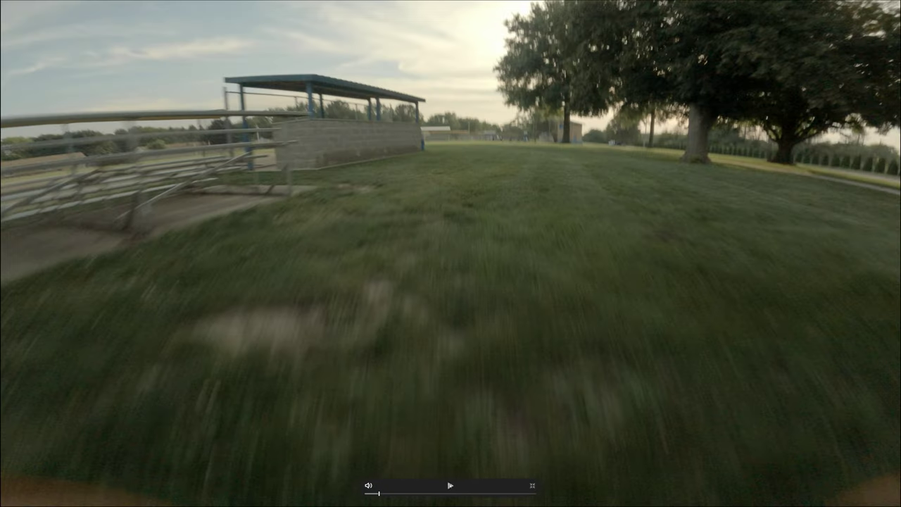
{"action": "key", "text": "space"}
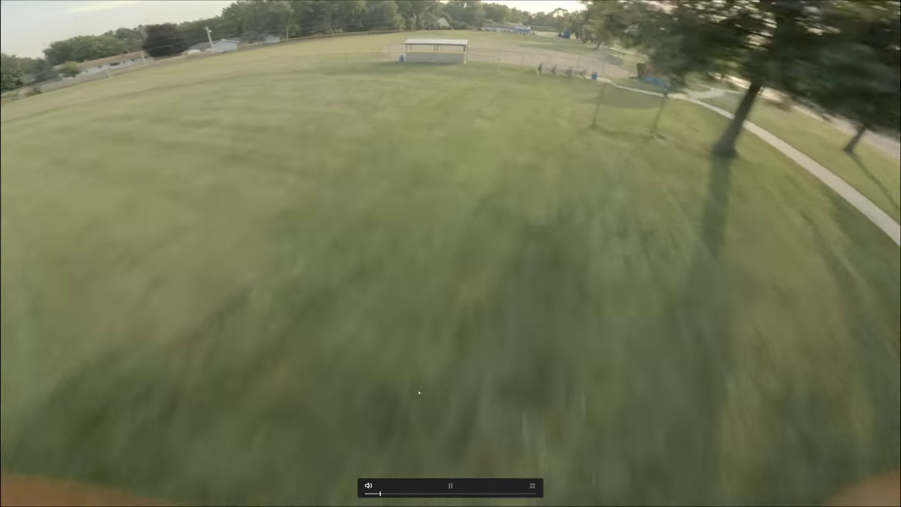